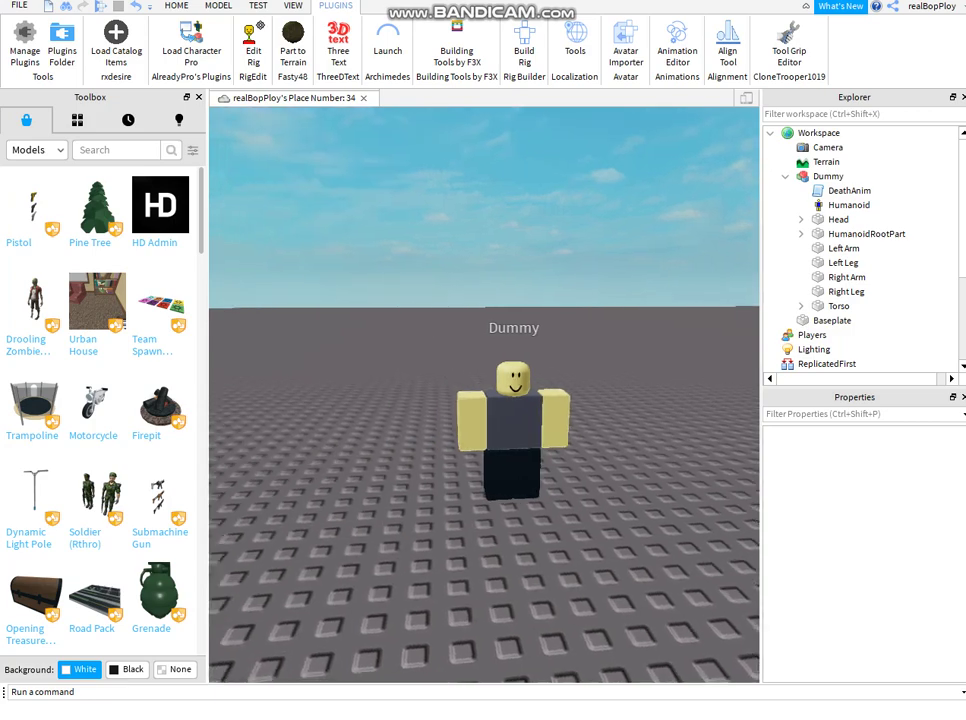
{"action": "key", "text": "w"}
{"action": "key", "text": "s"}
{"action": "key", "text": "w"}
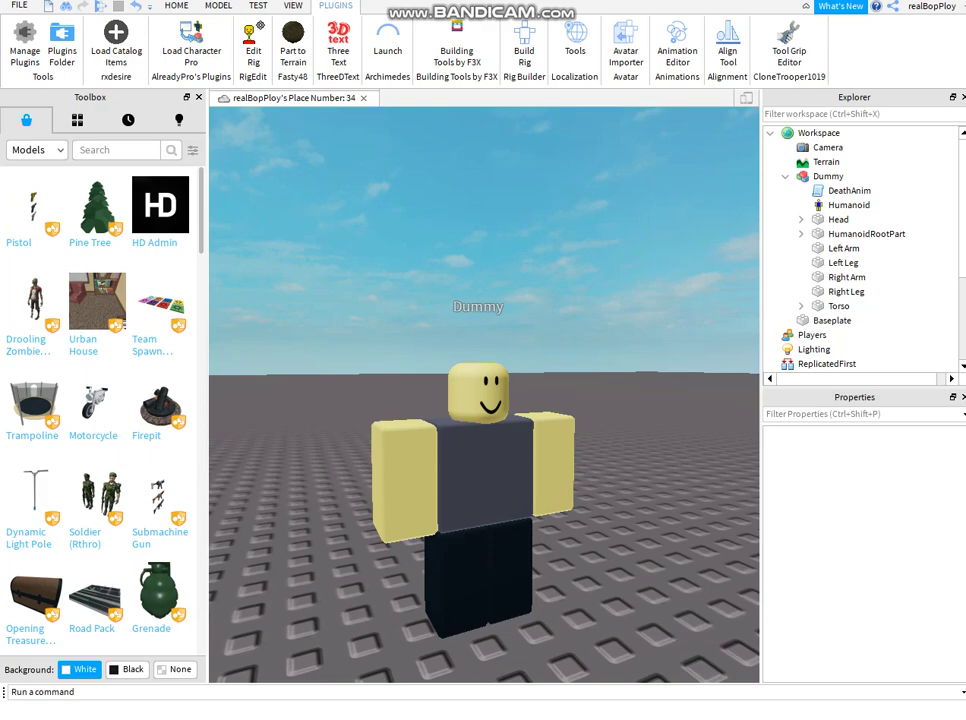
{"action": "mouse_move", "coordinate": [478, 385]}
{"action": "right_mouse_down"}
{"action": "mouse_move", "coordinate": [487, 422]}
{"action": "mouse_move", "coordinate": [479, 406]}
{"action": "right_mouse_up"}
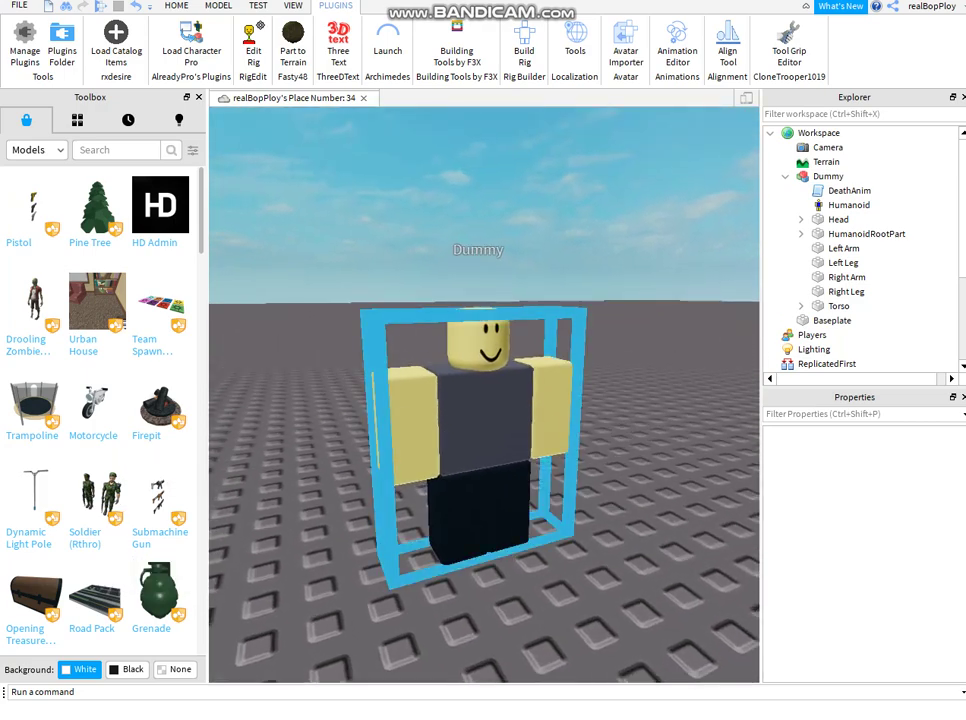
{"action": "left_click", "coordinate": [484, 415]}
{"action": "left_click", "coordinate": [625, 415]}
{"action": "scroll", "coordinate": [484, 395], "scroll_direction": "down", "scroll_amount": 1}
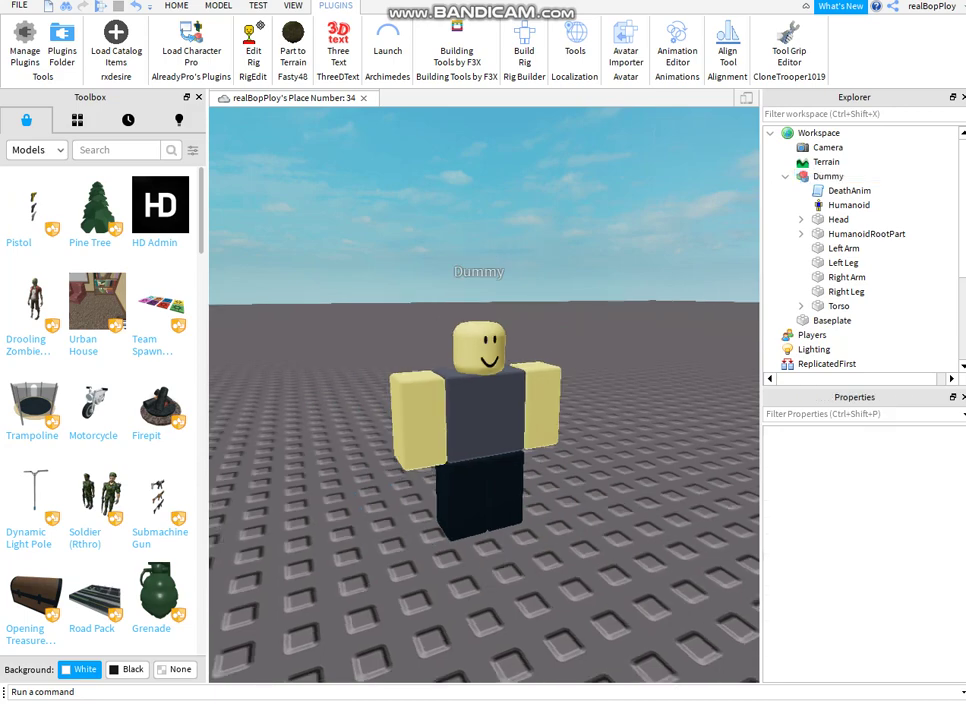
- Open the Dummy's DeathAnim script, review the header comment, animation ID, wait and BreakJointsOnDeath lines, and close it
{"action": "double_click", "coordinate": [849, 190]}
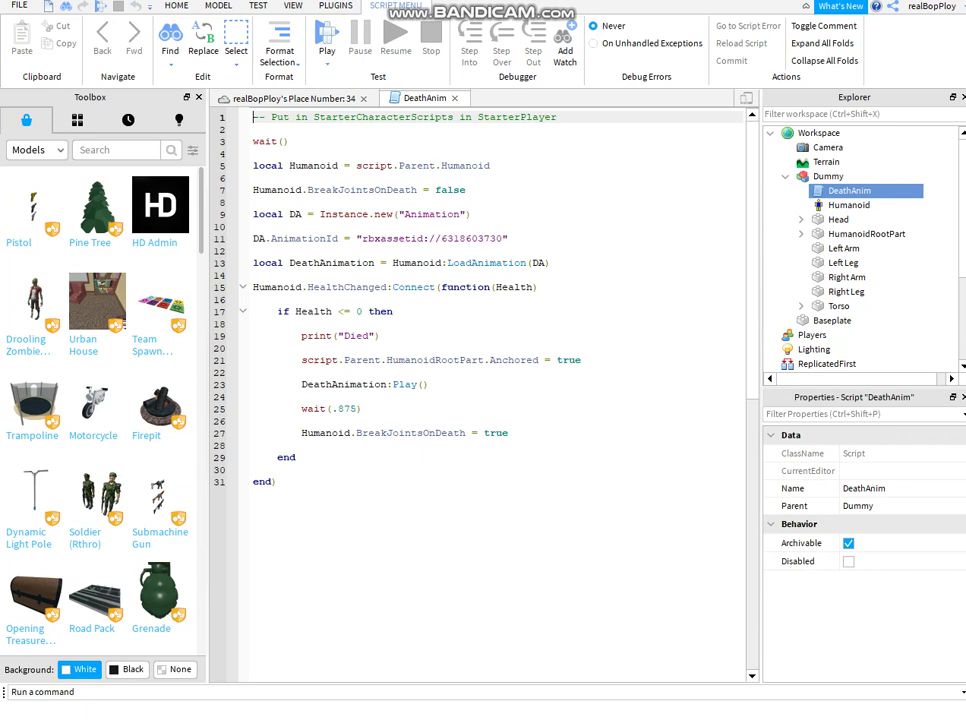
{"action": "left_click_drag", "start_coordinate": [259, 117], "coordinate": [533, 117]}
{"action": "left_click", "coordinate": [559, 117]}
{"action": "left_click_drag", "start_coordinate": [503, 239], "coordinate": [442, 239]}
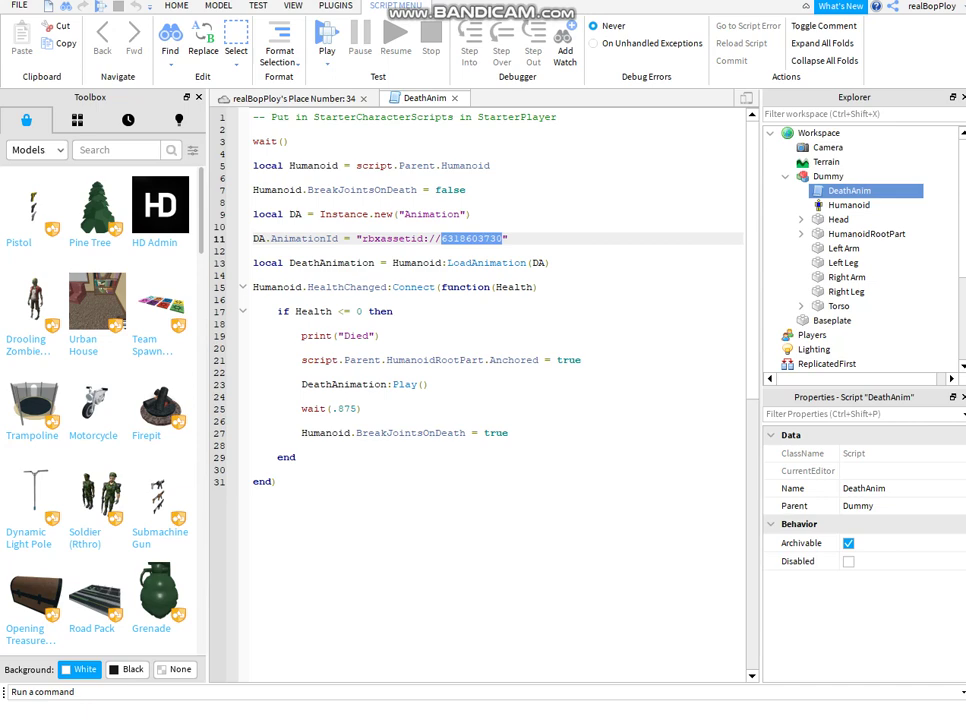
{"action": "left_click", "coordinate": [364, 409]}
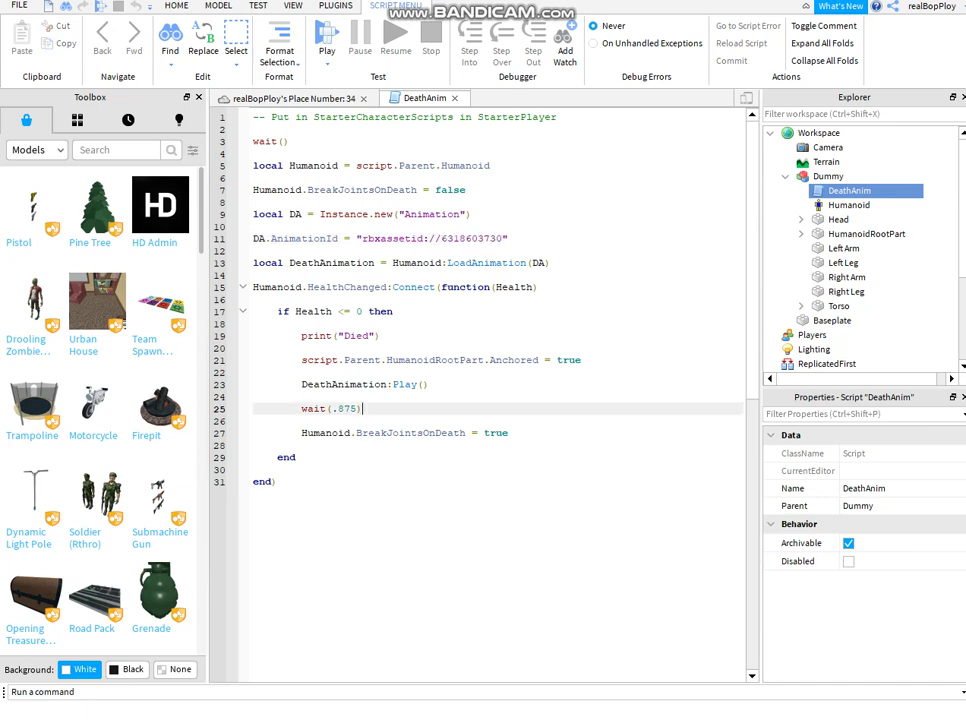
{"action": "left_click_drag", "start_coordinate": [357, 409], "coordinate": [508, 432]}
{"action": "left_click", "coordinate": [509, 433]}
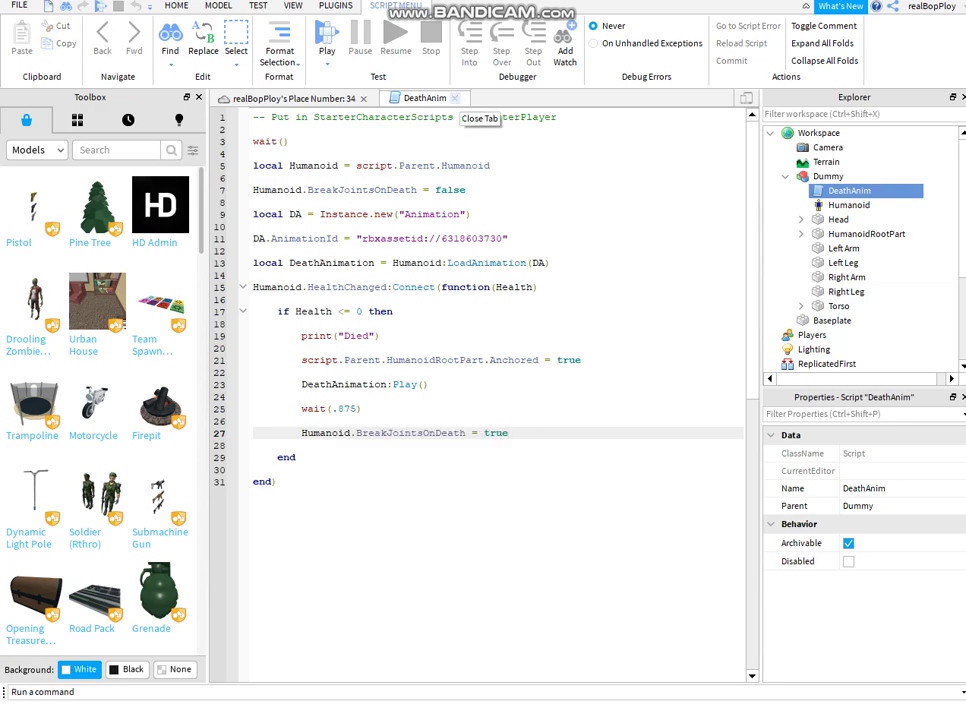
{"action": "left_click", "coordinate": [455, 98]}
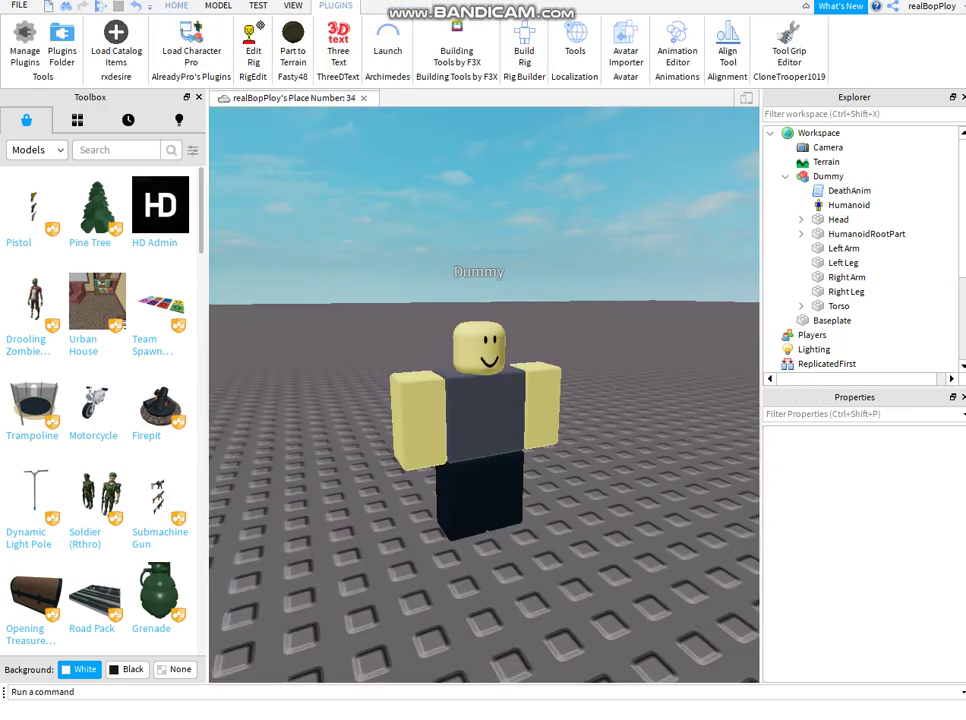
- Run a simulation of the place and set the Health of the Dummy's Humanoid to 0
{"action": "left_click", "coordinate": [635, 63]}
{"action": "left_click", "coordinate": [657, 112]}
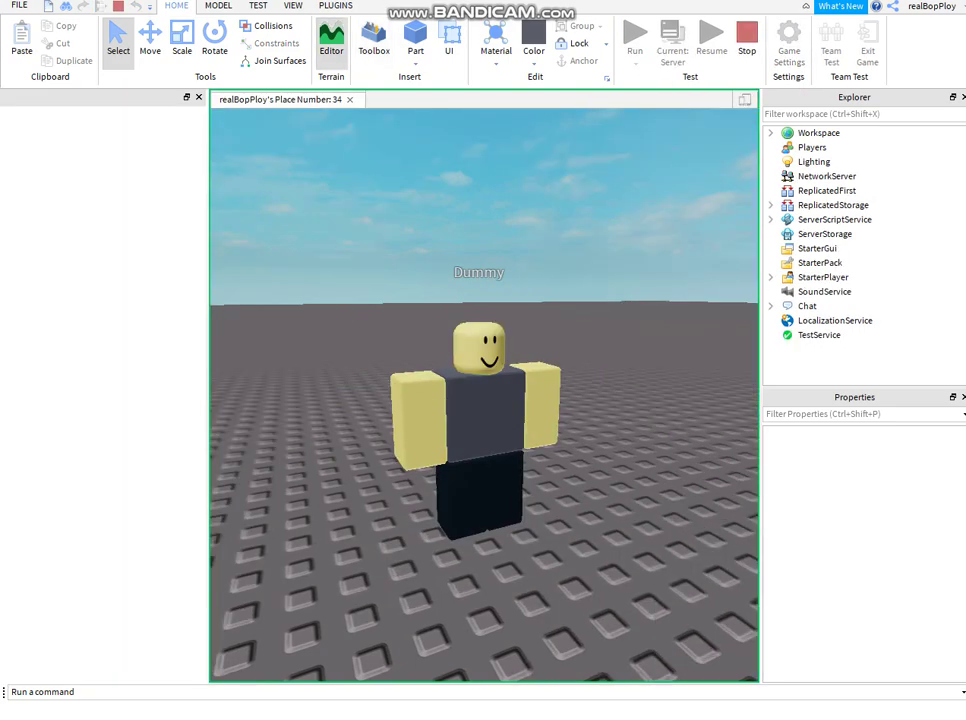
{"action": "left_click", "coordinate": [427, 342]}
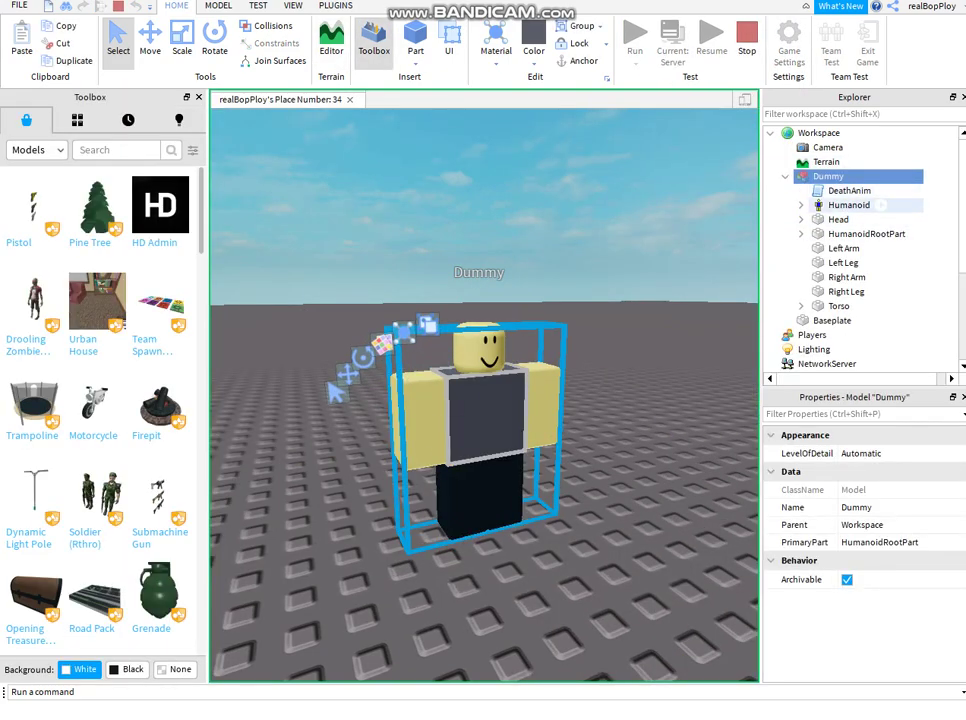
{"action": "left_click", "coordinate": [878, 204]}
{"action": "scroll", "coordinate": [860, 540], "scroll_direction": "down", "scroll_amount": 5}
{"action": "left_click", "coordinate": [905, 578]}
{"action": "type", "text": "0"}
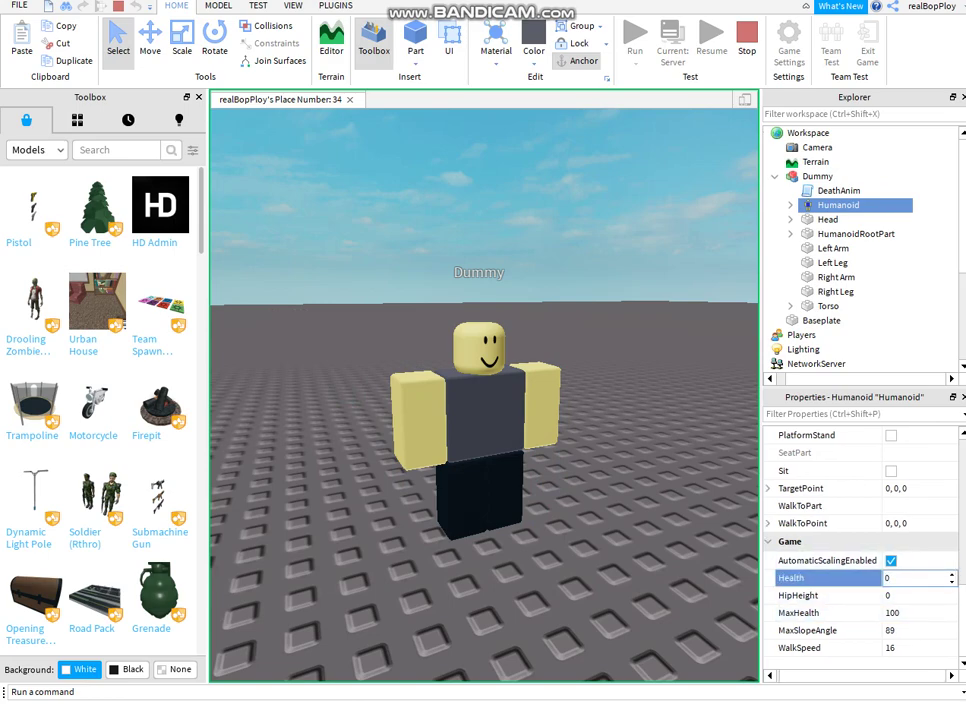
{"action": "key", "text": "Return"}
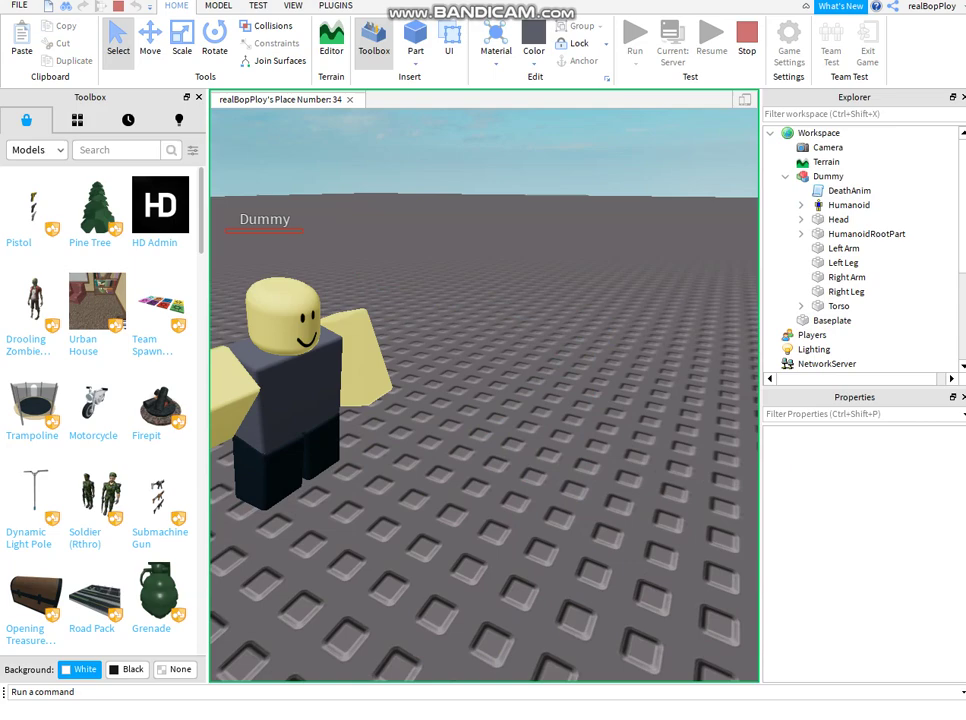
- Inspect the dead Dummy, lift it above the baseplate with the Move tool, and stop the simulation
{"action": "right_click_drag", "start_coordinate": [355, 450], "coordinate": [440, 480]}
{"action": "right_click", "coordinate": [405, 490]}
{"action": "right_click", "coordinate": [315, 390]}
{"action": "right_click_drag", "start_coordinate": [315, 390], "coordinate": [300, 340]}
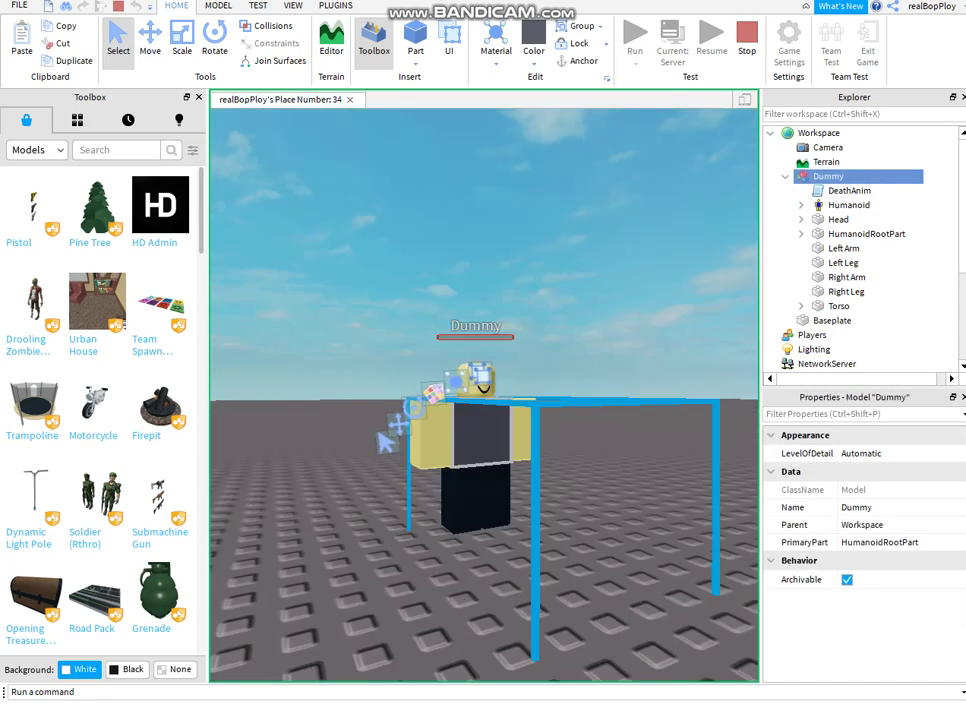
{"action": "left_click", "coordinate": [399, 424]}
{"action": "left_click_drag", "start_coordinate": [476, 285], "coordinate": [476, 125]}
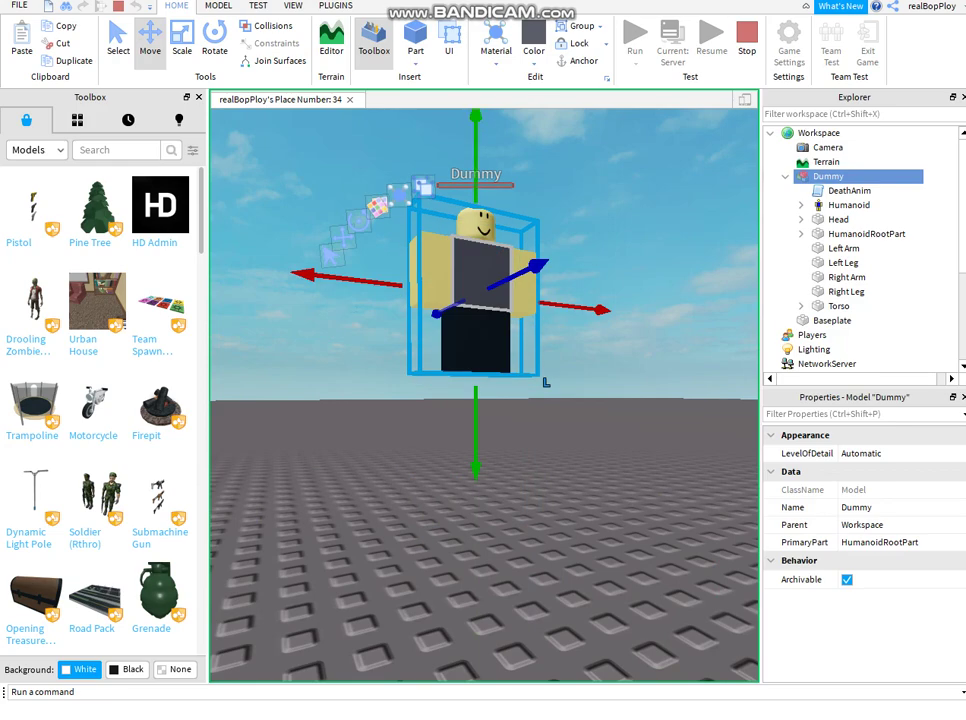
{"action": "left_click", "coordinate": [476, 135]}
{"action": "left_click", "coordinate": [480, 430]}
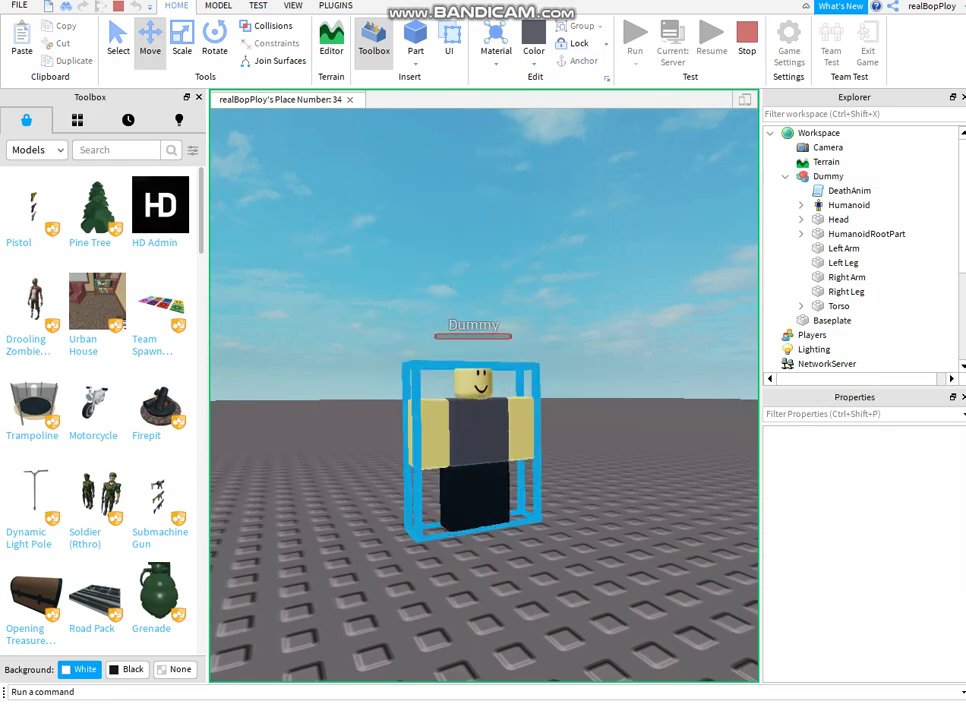
{"action": "left_click", "coordinate": [747, 42]}
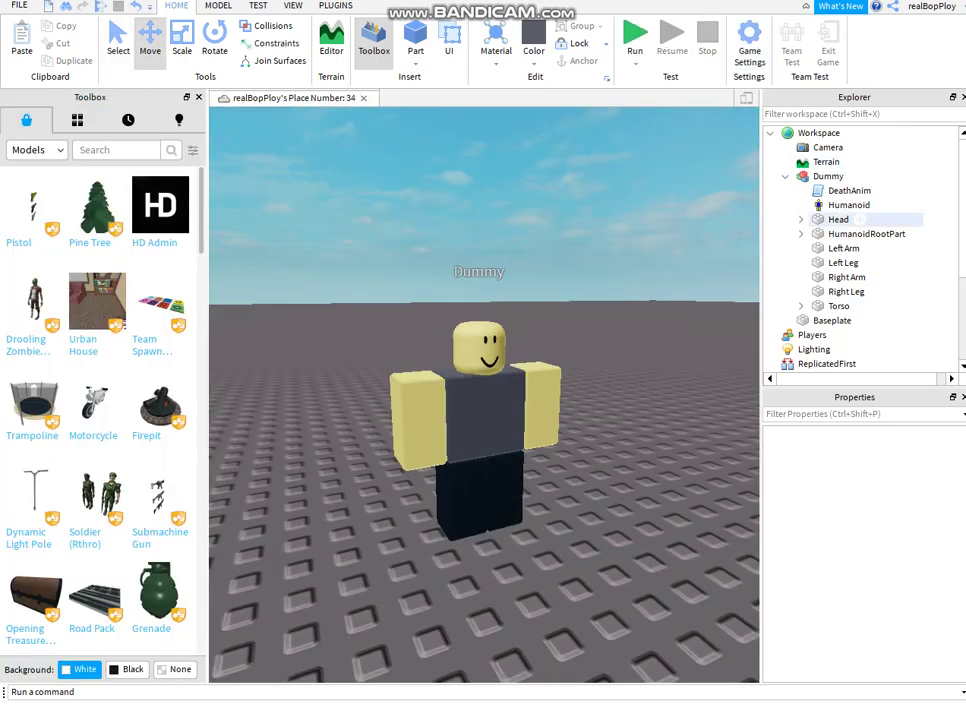
- In the DeathAnim script, copy the HumanoidRootPart.Anchored line onto a new line directly below Humanoid.BreakJointsOnDeath = true
{"action": "double_click", "coordinate": [849, 191]}
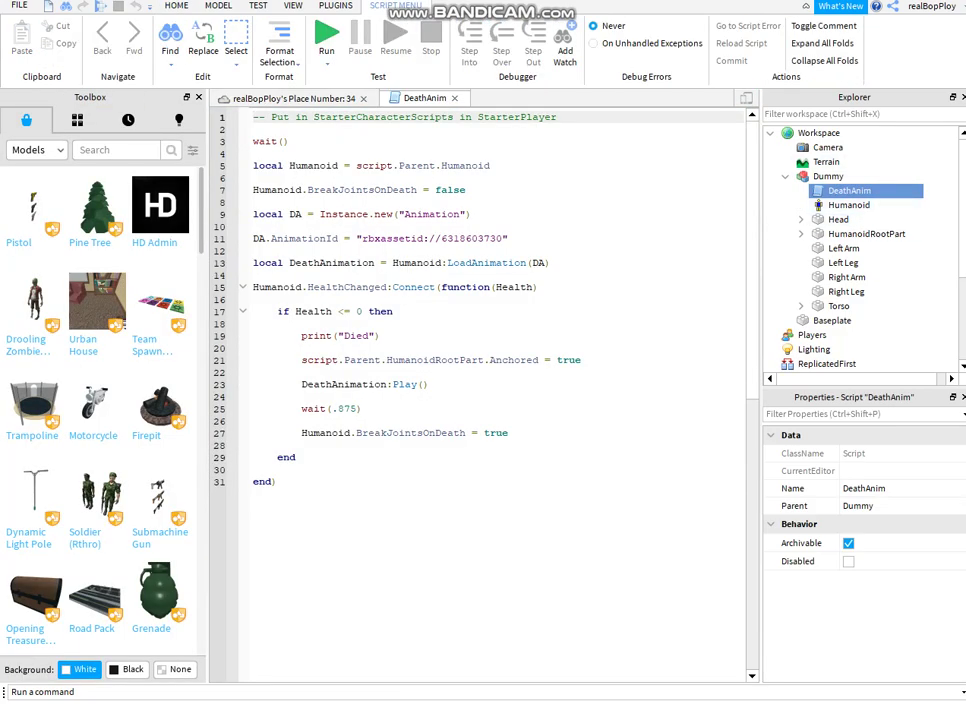
{"action": "left_click_drag", "start_coordinate": [382, 360], "coordinate": [302, 360]}
{"action": "key", "text": "ctrl+c"}
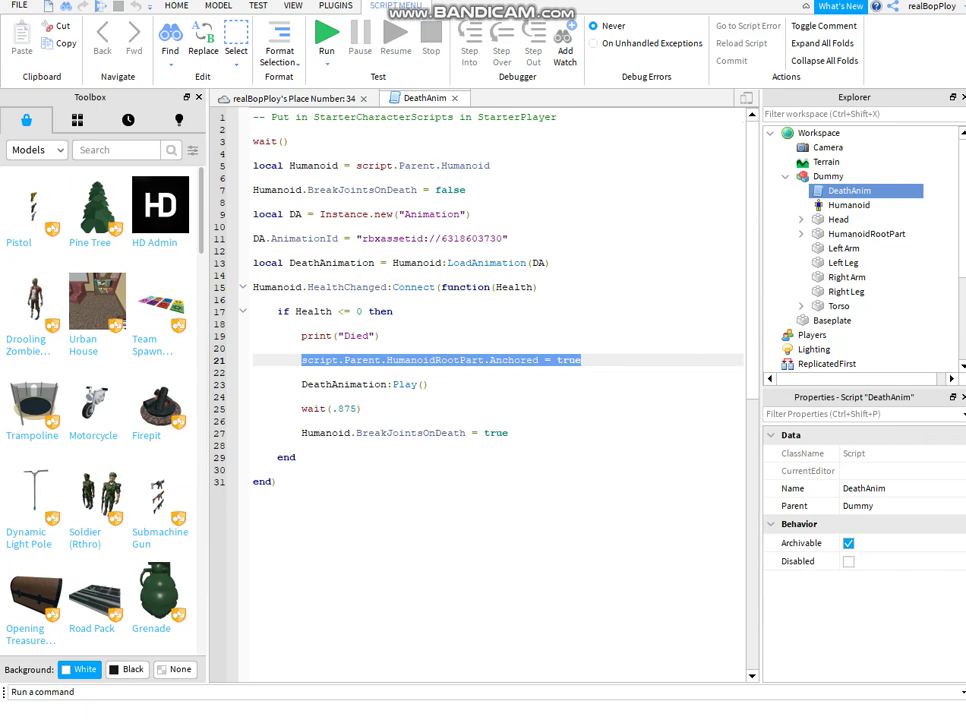
{"action": "left_click", "coordinate": [510, 433]}
{"action": "key", "text": "Return"}
{"action": "key", "text": "ctrl+v"}
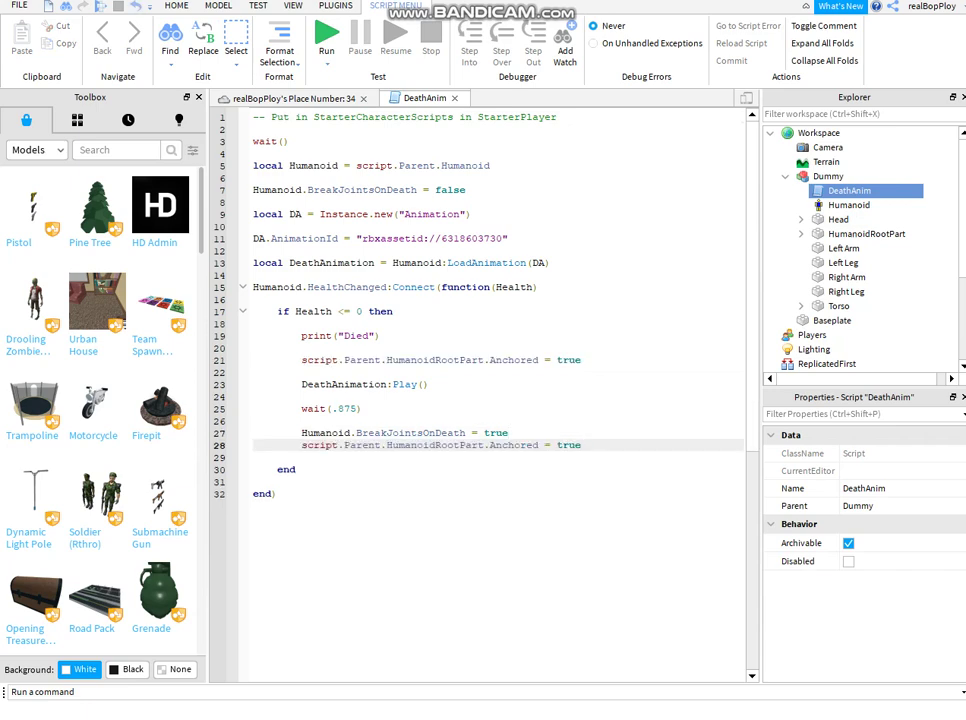
- Change the pasted HumanoidRootPart.Anchored line to false and close the DeathAnim script
{"action": "left_click_drag", "start_coordinate": [582, 445], "coordinate": [557, 445]}
{"action": "left_click", "coordinate": [582, 445]}
{"action": "key", "text": "ctrl+shift+Left"}
{"action": "type", "text": "false"}
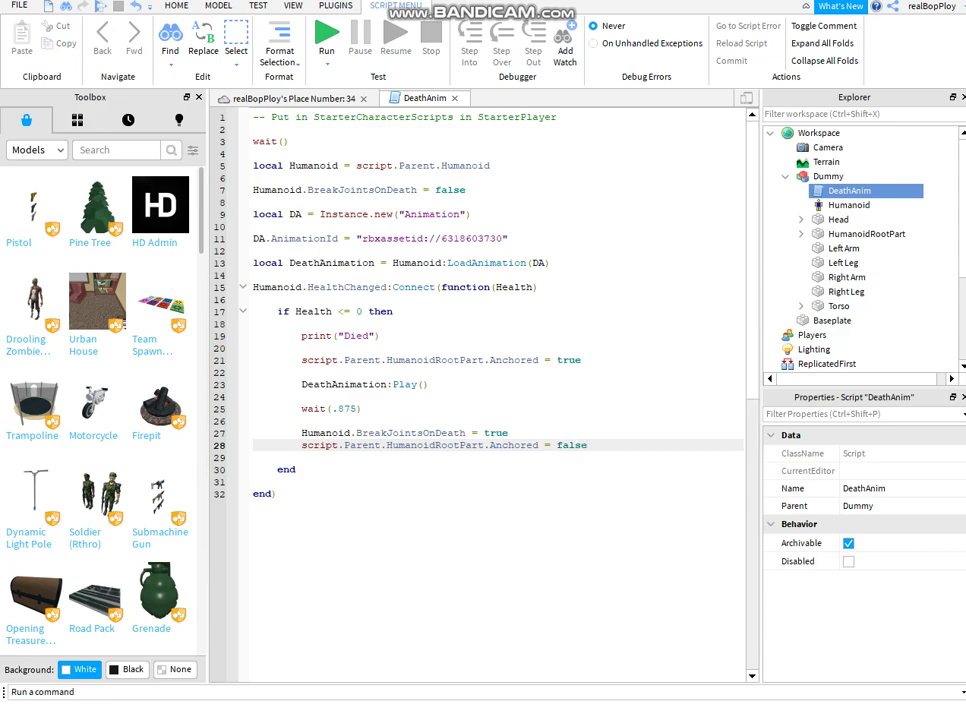
{"action": "left_click", "coordinate": [455, 98]}
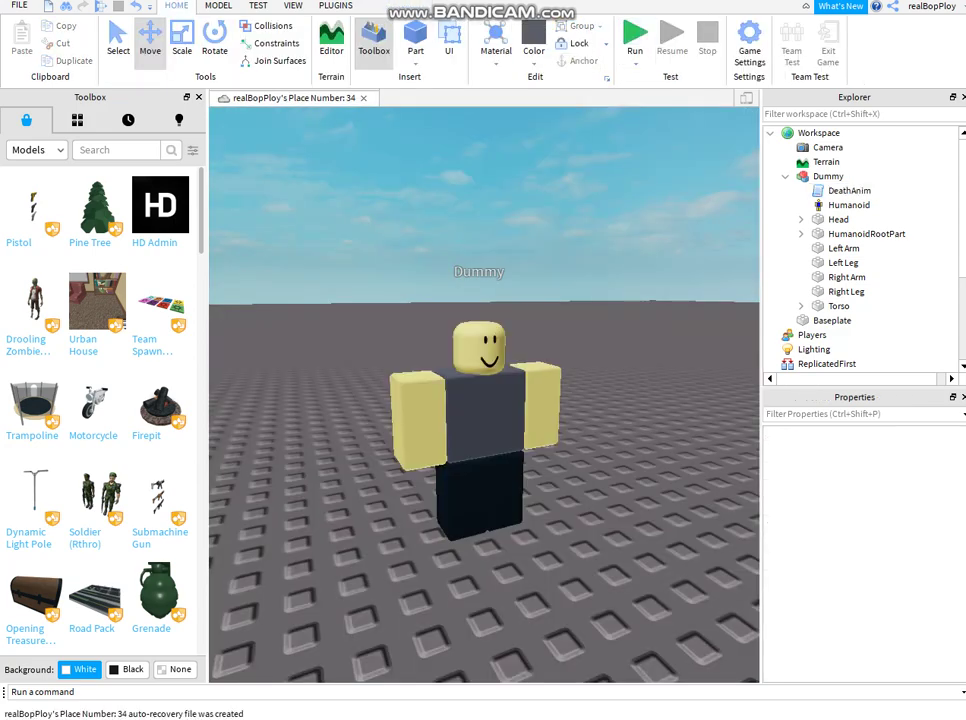
- Run the simulation again and set the Dummy's Humanoid Health to 0 to test the edited script
{"action": "key", "text": "F5"}
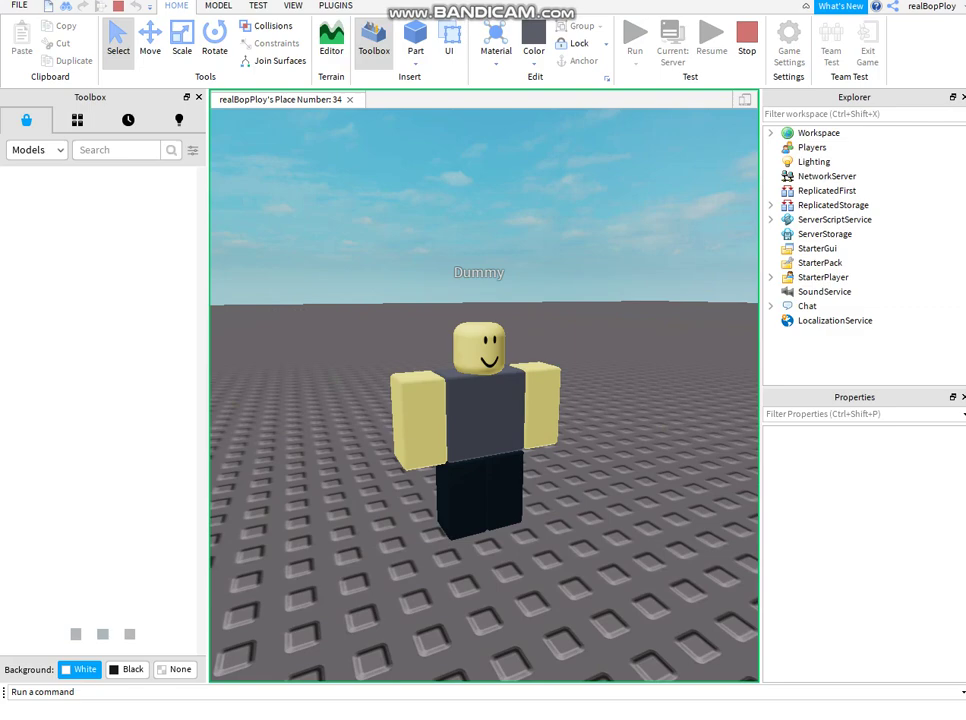
{"action": "left_click", "coordinate": [785, 177]}
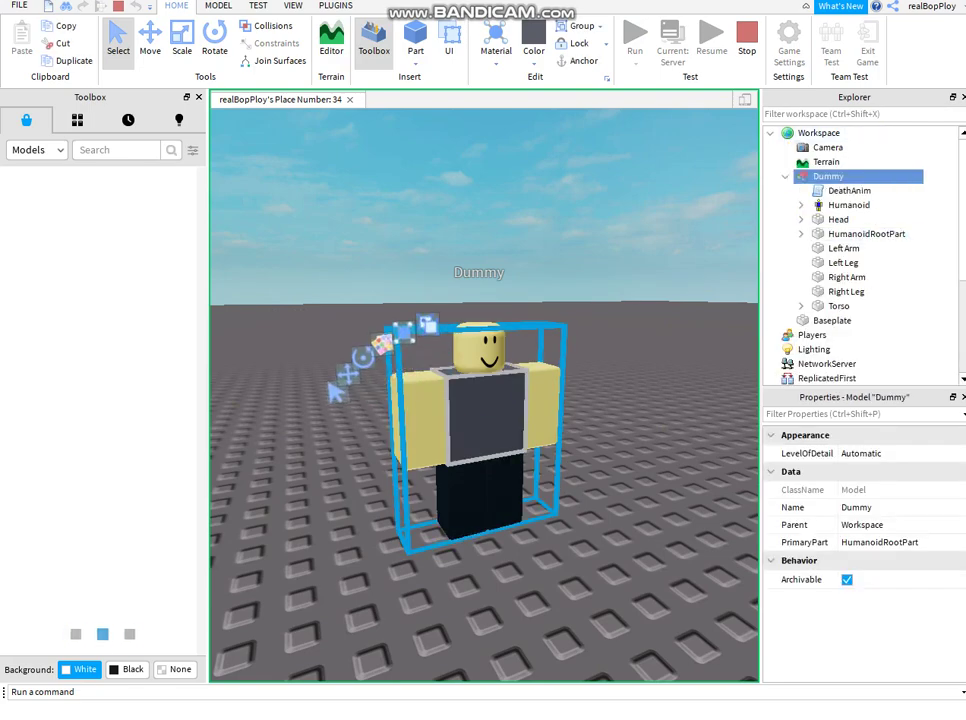
{"action": "left_click", "coordinate": [849, 205]}
{"action": "scroll", "coordinate": [850, 596], "scroll_direction": "down", "scroll_amount": 5}
{"action": "scroll", "coordinate": [900, 590], "scroll_direction": "down", "scroll_amount": 2}
{"action": "left_click", "coordinate": [900, 578]}
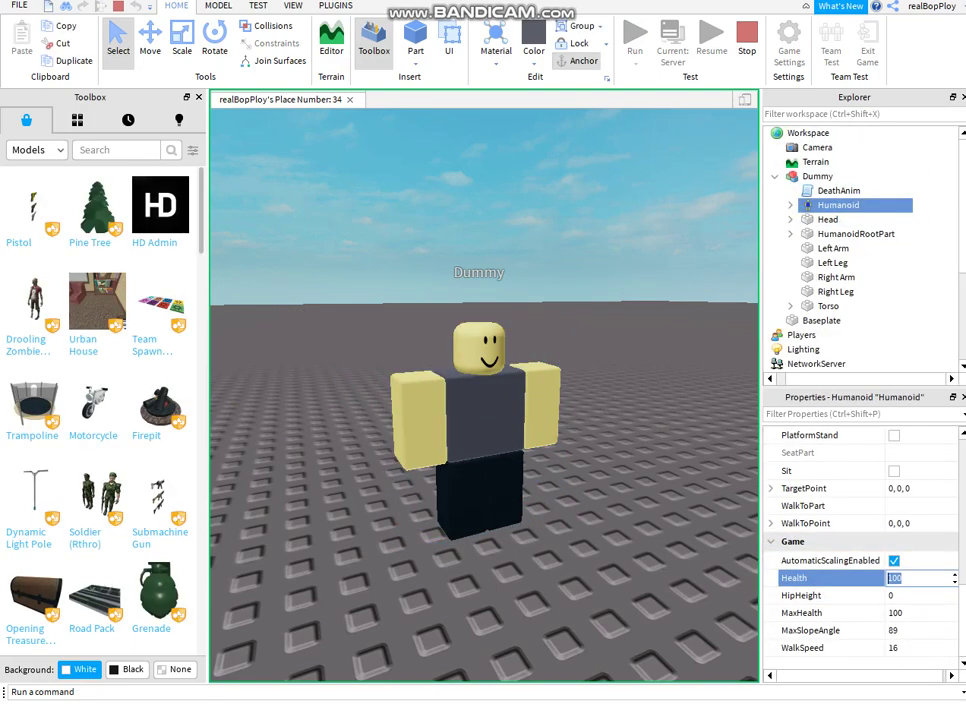
{"action": "type", "text": "0"}
{"action": "key", "text": "Return"}
- Examine the collapsed Dummy from several angles, try moving it with the Move tool, and stop the simulation
{"action": "right_click_drag", "start_coordinate": [480, 380], "coordinate": [580, 480]}
{"action": "left_click", "coordinate": [580, 400]}
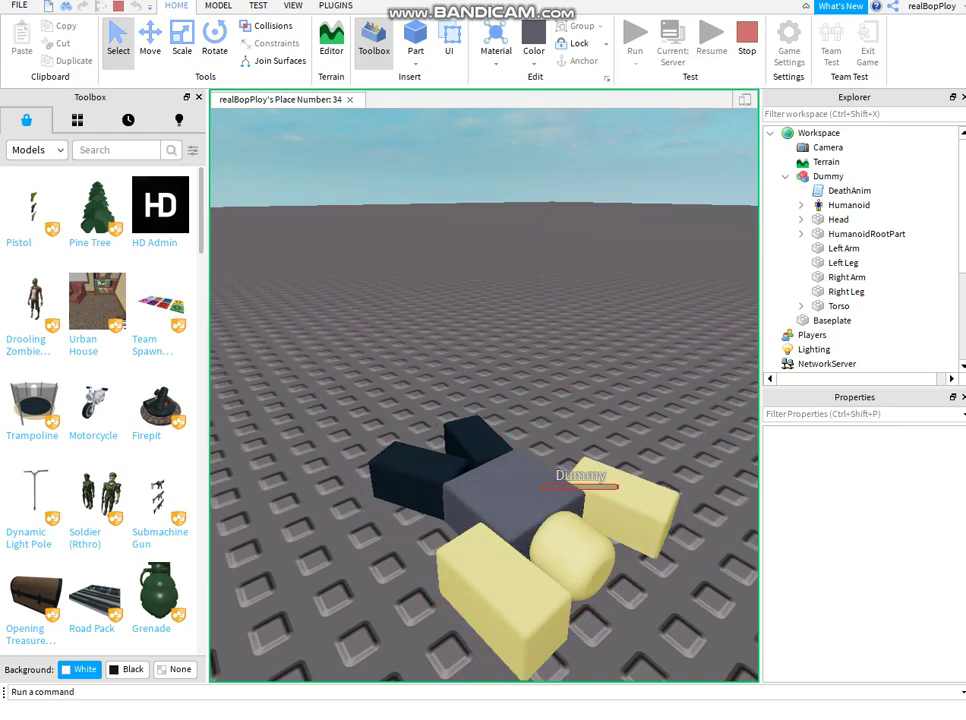
{"action": "left_click", "coordinate": [490, 510]}
{"action": "left_click", "coordinate": [150, 42]}
{"action": "left_click_drag", "start_coordinate": [468, 378], "coordinate": [451, 235]}
{"action": "right_click_drag", "start_coordinate": [451, 235], "coordinate": [571, 490]}
{"action": "left_click", "coordinate": [430, 400]}
{"action": "right_click_drag", "start_coordinate": [430, 400], "coordinate": [350, 245]}
{"action": "left_click", "coordinate": [747, 40]}
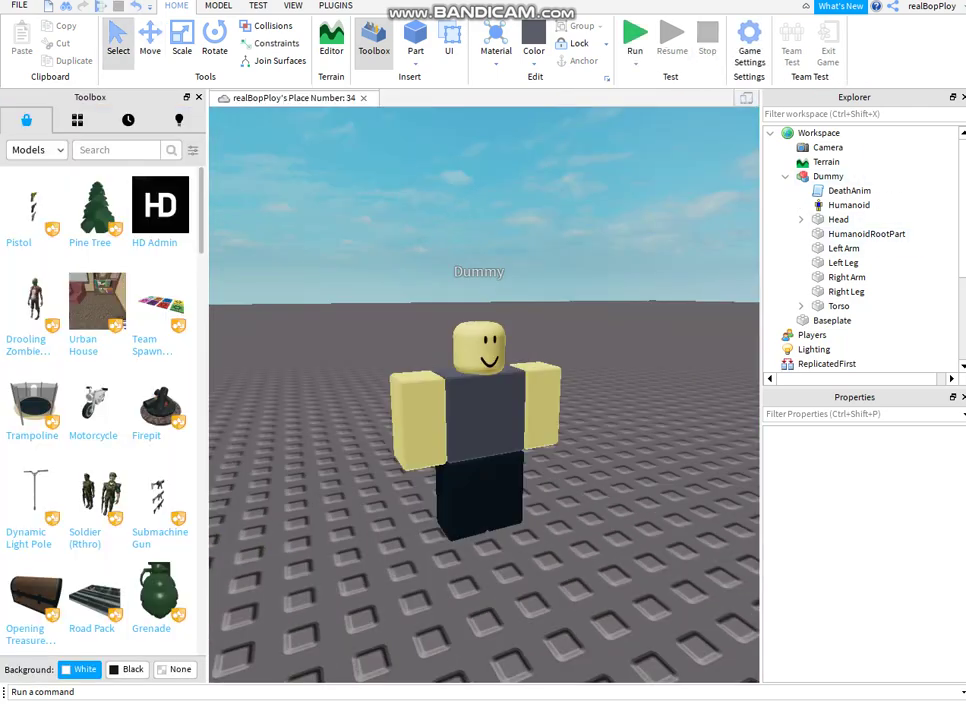
- Place a copy of the DeathAnim script inside the Dummy's HumanoidRootPart and rename the copy Delete
{"action": "left_click", "coordinate": [801, 234]}
{"action": "left_click", "coordinate": [801, 234]}
{"action": "left_click", "coordinate": [850, 191]}
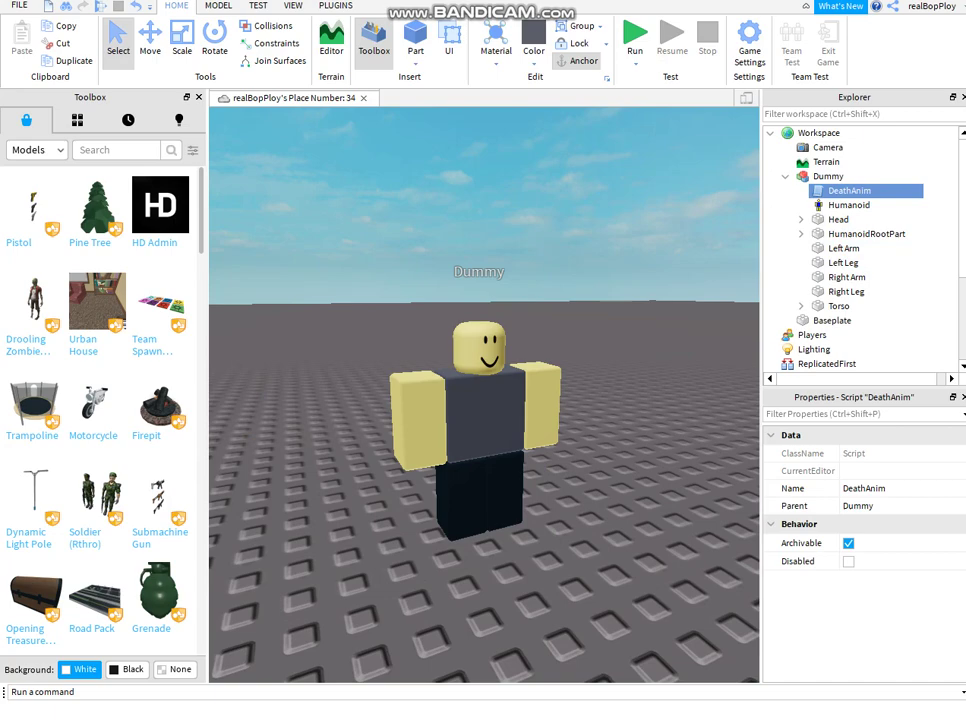
{"action": "left_click_drag", "start_coordinate": [845, 190], "coordinate": [862, 236]}
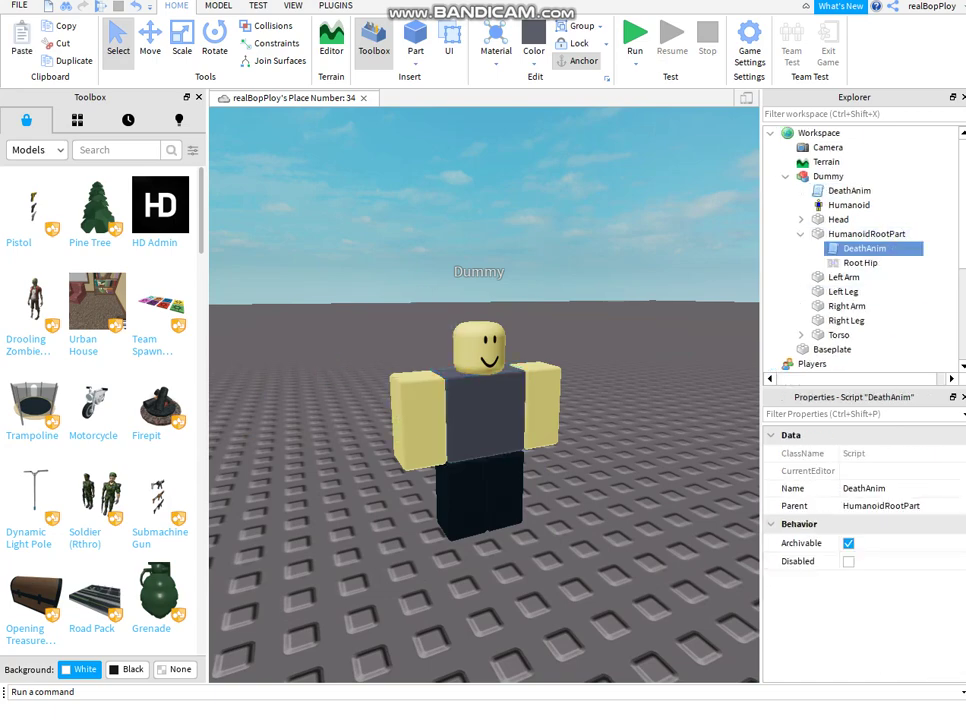
{"action": "left_click", "coordinate": [878, 489]}
{"action": "type", "text": "Delete"}
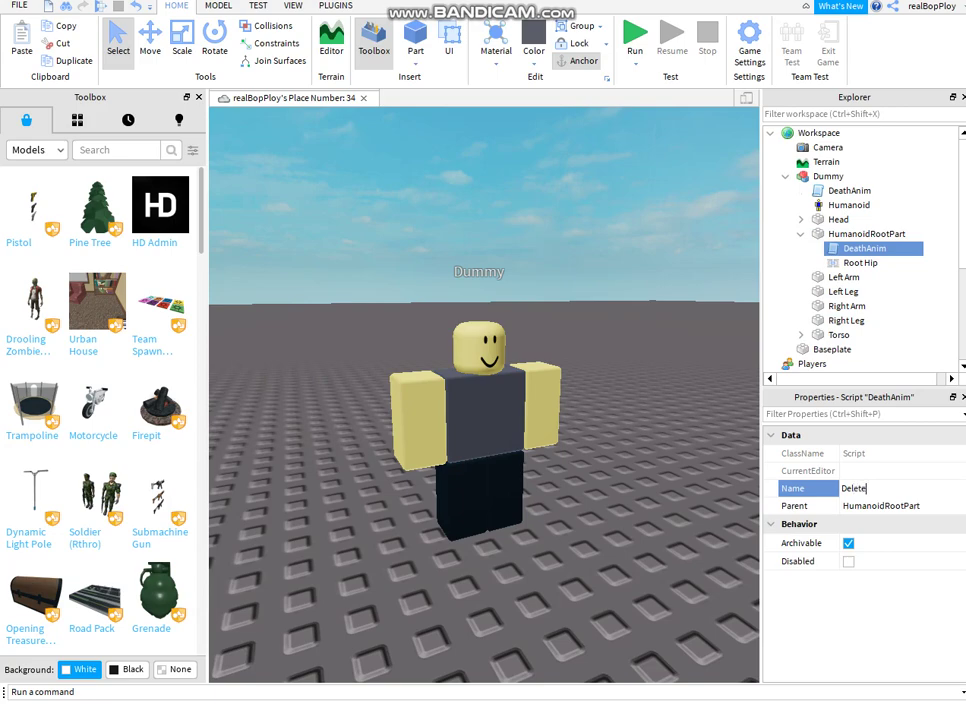
{"action": "key", "text": "Return"}
- In the Delete script, remove the code below the Anchored line, change that line to script.Parent.HumanoidRootPart:Destroy(), and close the script
{"action": "double_click", "coordinate": [877, 250]}
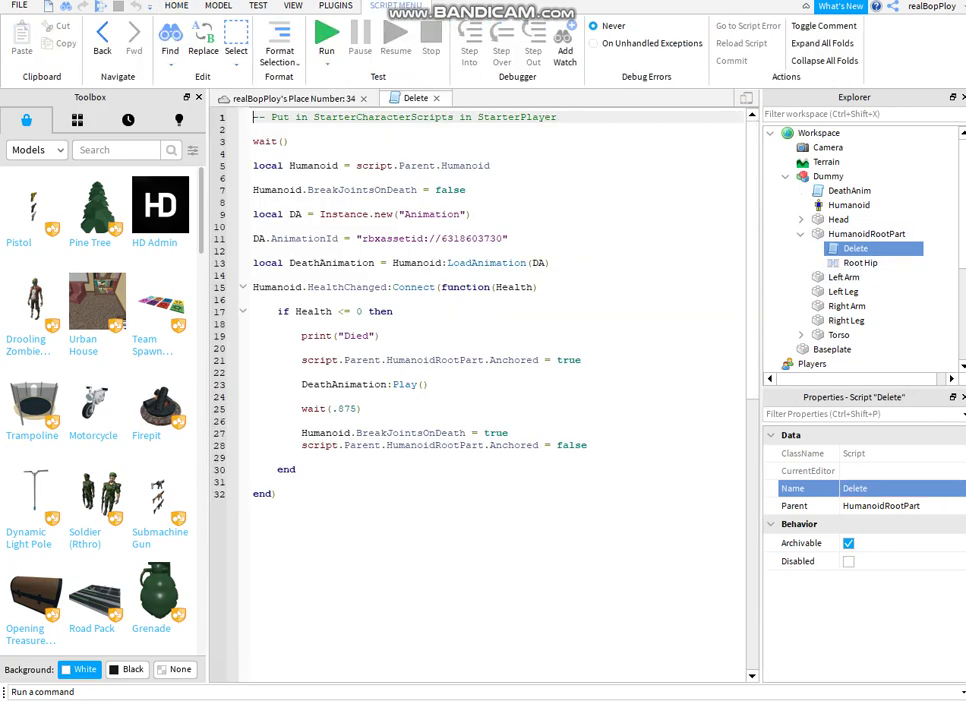
{"action": "left_click_drag", "start_coordinate": [589, 445], "coordinate": [254, 370]}
{"action": "key", "text": "BackSpace"}
{"action": "left_click_drag", "start_coordinate": [581, 360], "coordinate": [485, 360]}
{"action": "type", "text": ":d"}
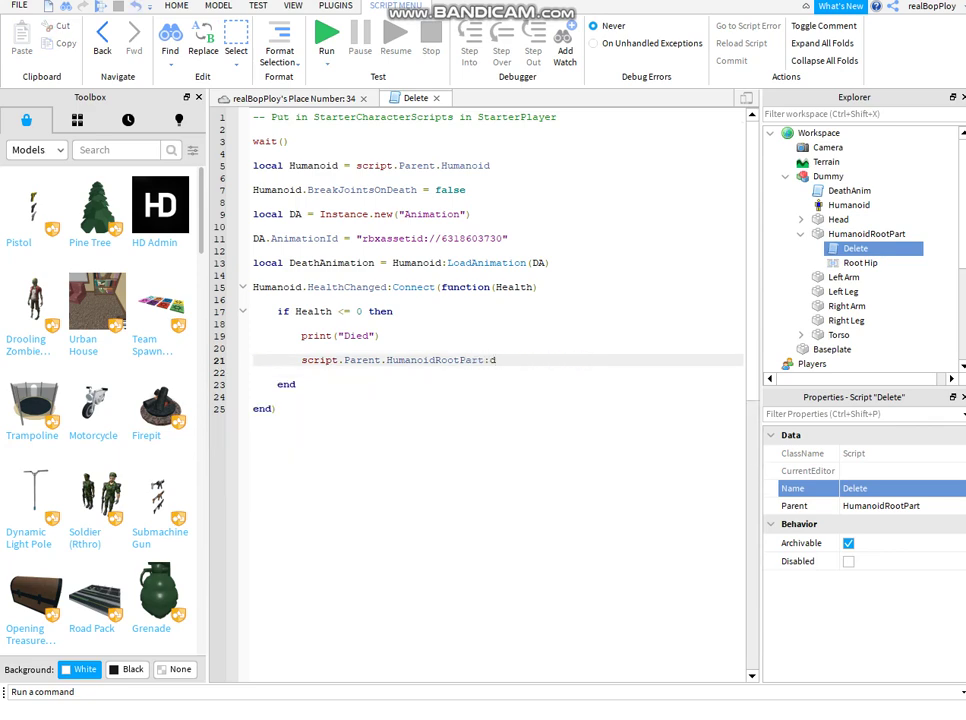
{"action": "type", "text": "estroy()"}
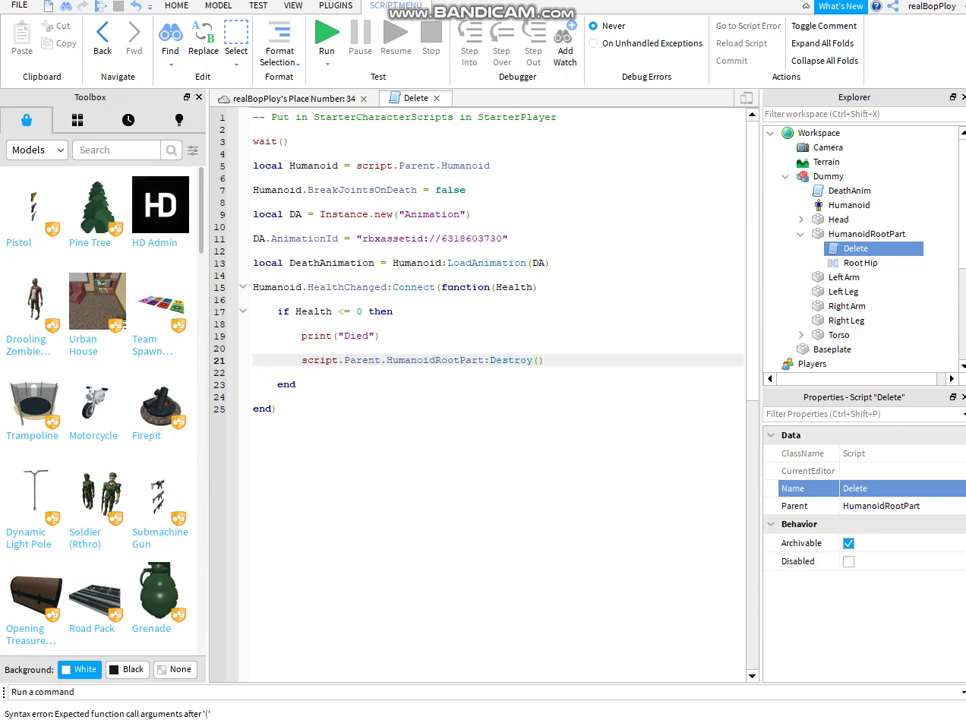
{"action": "left_click", "coordinate": [437, 98]}
- Move the Delete script from HumanoidRootPart directly into the Dummy model and reopen it to the HumanoidRootPart reference in its Destroy line
{"action": "left_click_drag", "start_coordinate": [855, 248], "coordinate": [836, 177]}
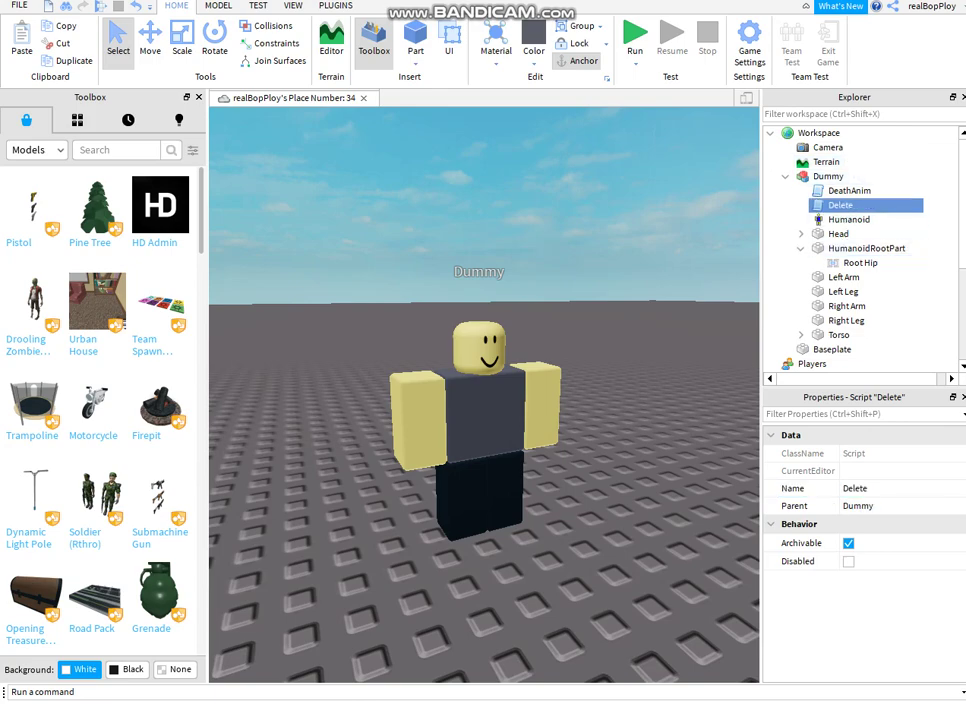
{"action": "double_click", "coordinate": [840, 205]}
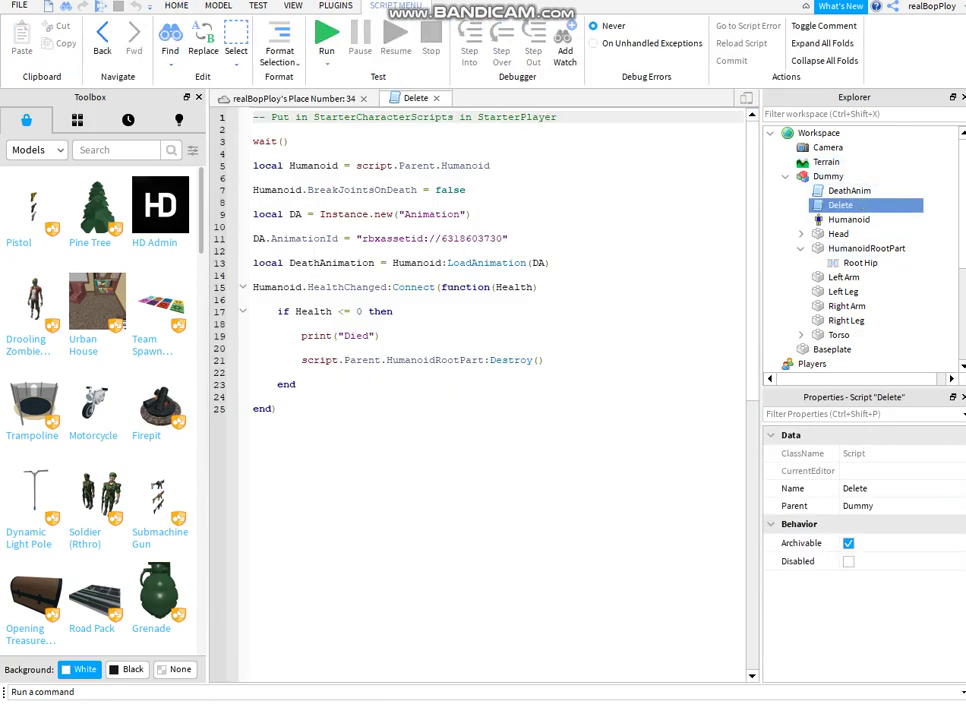
{"action": "left_click_drag", "start_coordinate": [387, 360], "coordinate": [483, 360]}
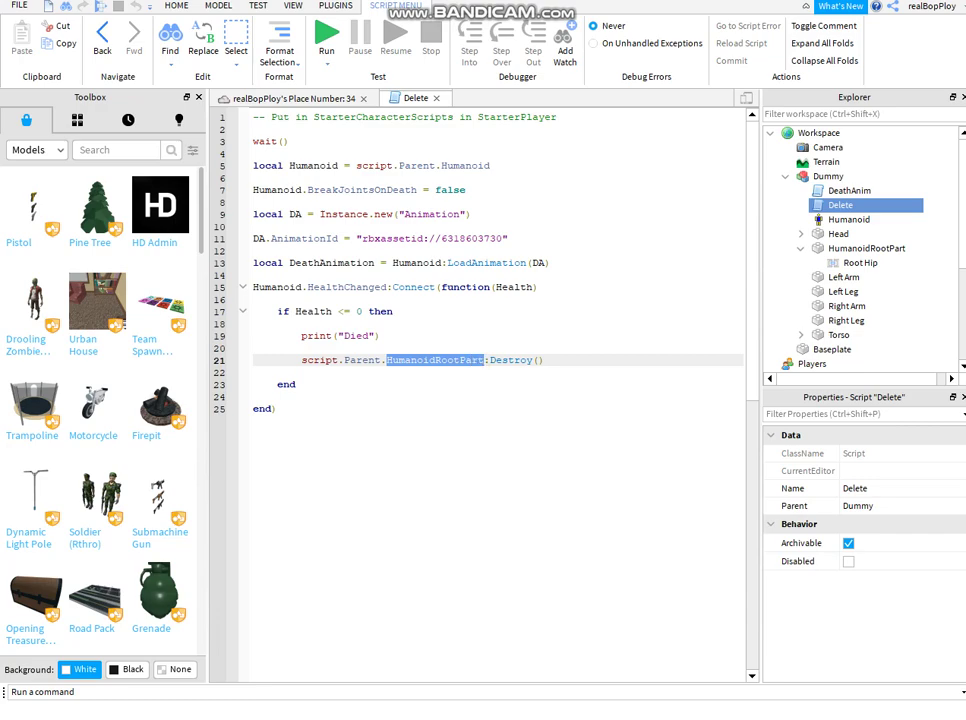
- Close the Delete script and start running the simulation
{"action": "left_click", "coordinate": [277, 409]}
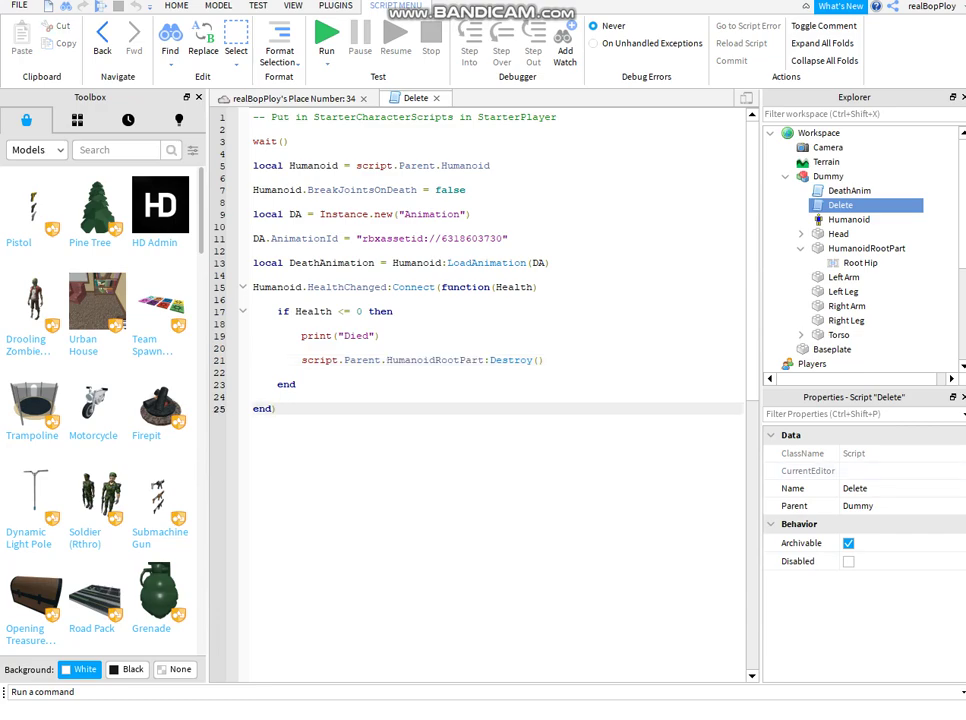
{"action": "left_click", "coordinate": [437, 98]}
{"action": "key", "text": "F8"}
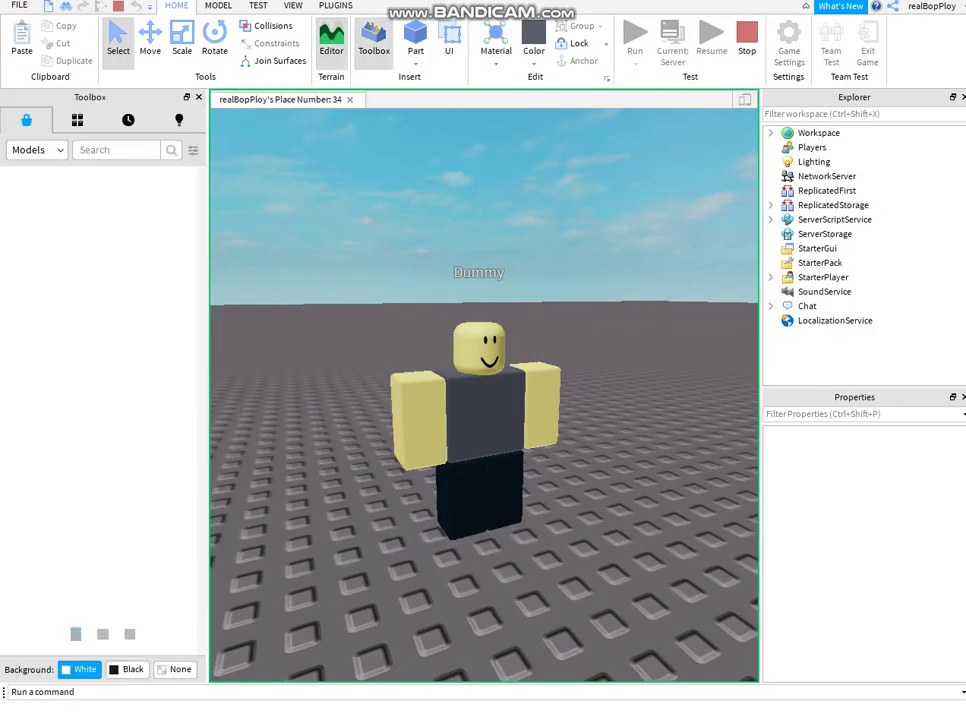
- In the running simulation, set the Dummy's Humanoid Health to 0, check the effect on the model, and stop the simulation
{"action": "left_click", "coordinate": [775, 176]}
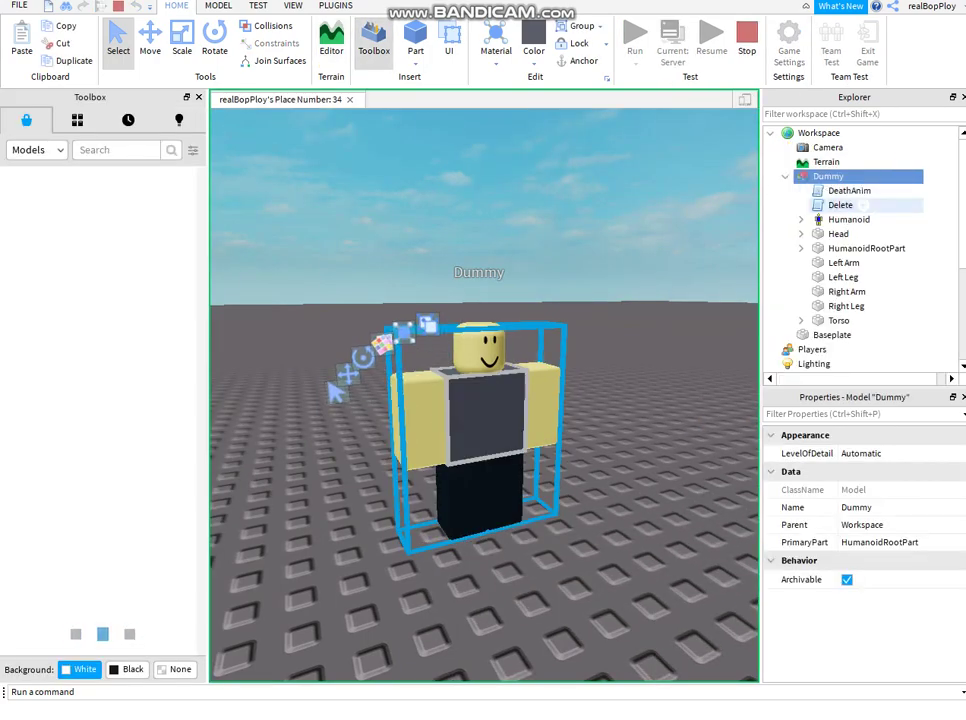
{"action": "left_click", "coordinate": [838, 219]}
{"action": "left_click", "coordinate": [896, 578]}
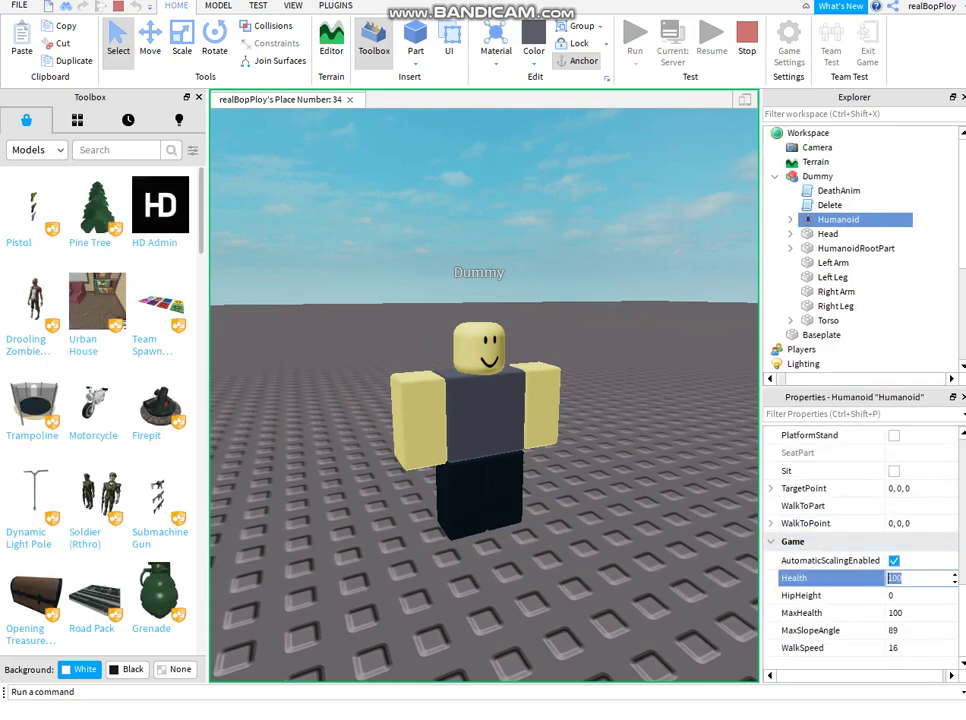
{"action": "type", "text": "0"}
{"action": "key", "text": "Return"}
{"action": "left_click", "coordinate": [463, 460]}
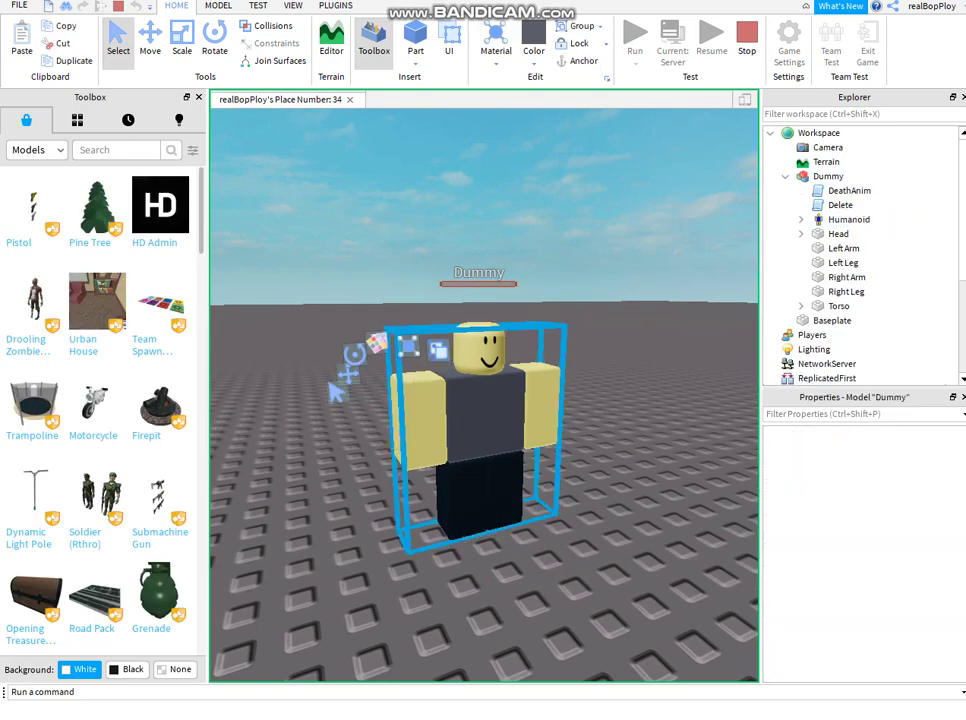
{"action": "left_click", "coordinate": [747, 42]}
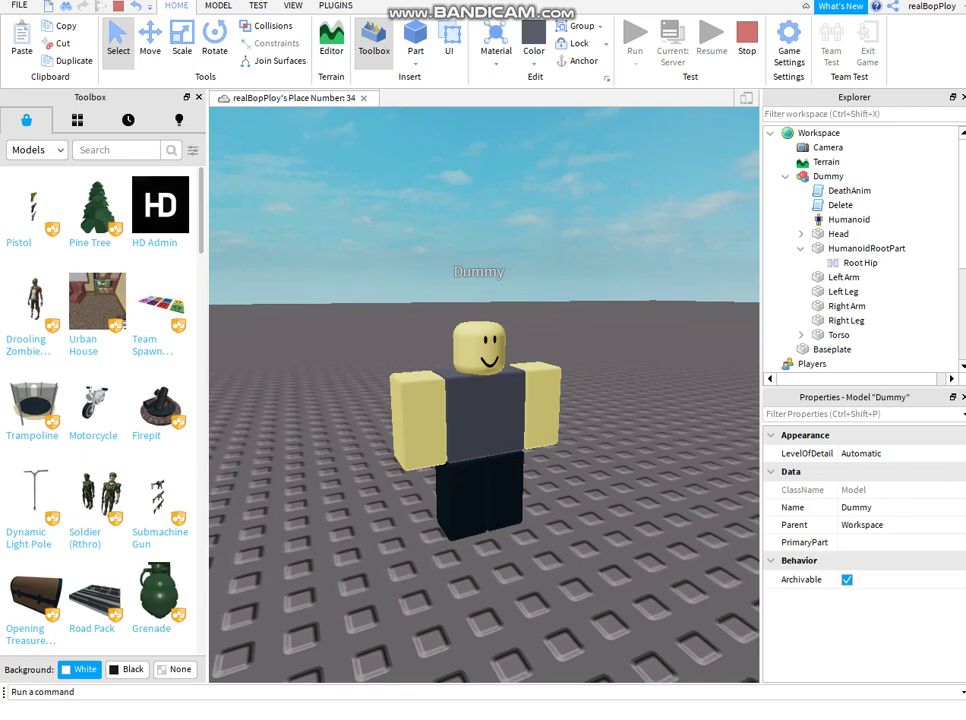
- Remove the Delete script from the Dummy model
{"action": "left_click", "coordinate": [860, 205]}
{"action": "key", "text": "Delete"}
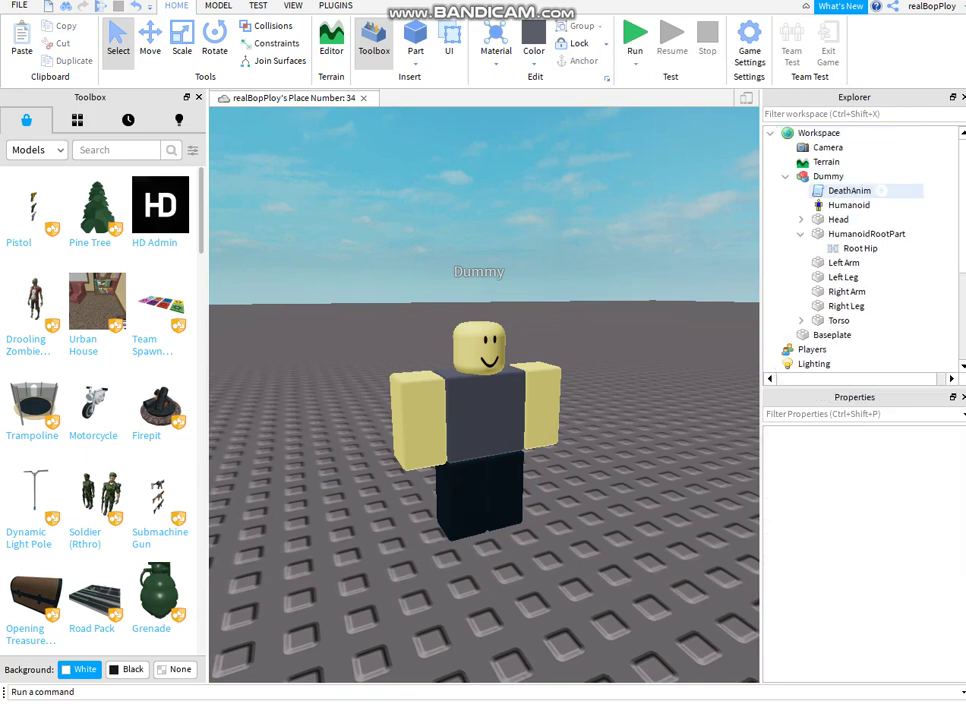
{"action": "left_click", "coordinate": [860, 191]}
{"action": "left_click", "coordinate": [672, 220]}
- Insert the Zombie With Random… model from My Models into the workspace
{"action": "left_click", "coordinate": [77, 120]}
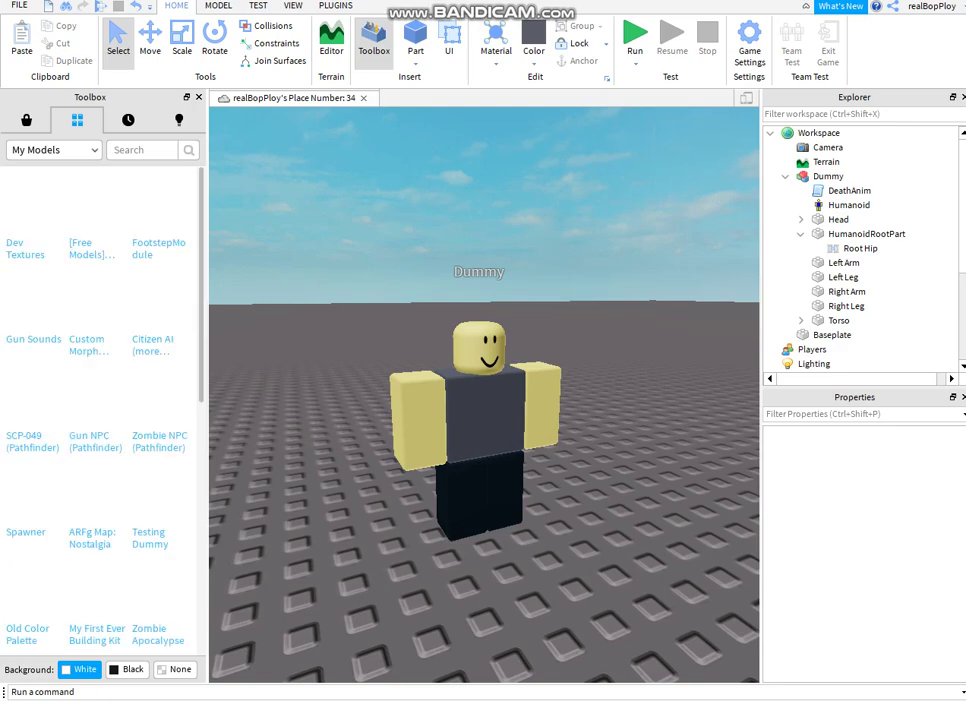
{"action": "scroll", "coordinate": [160, 570], "scroll_direction": "down", "scroll_amount": 5}
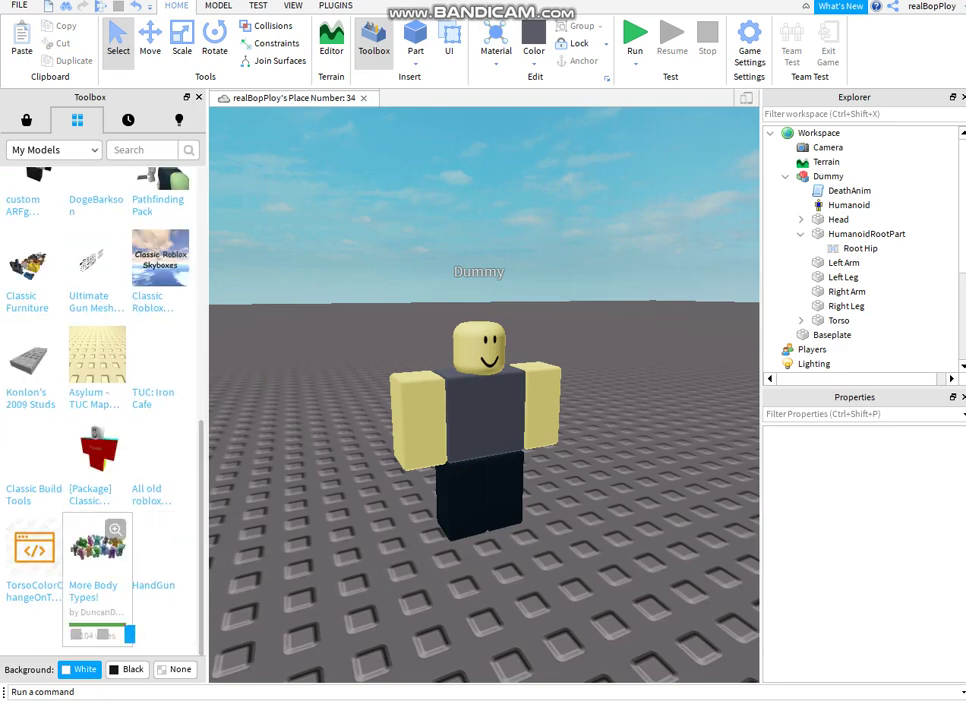
{"action": "scroll", "coordinate": [97, 570], "scroll_direction": "down", "scroll_amount": 2}
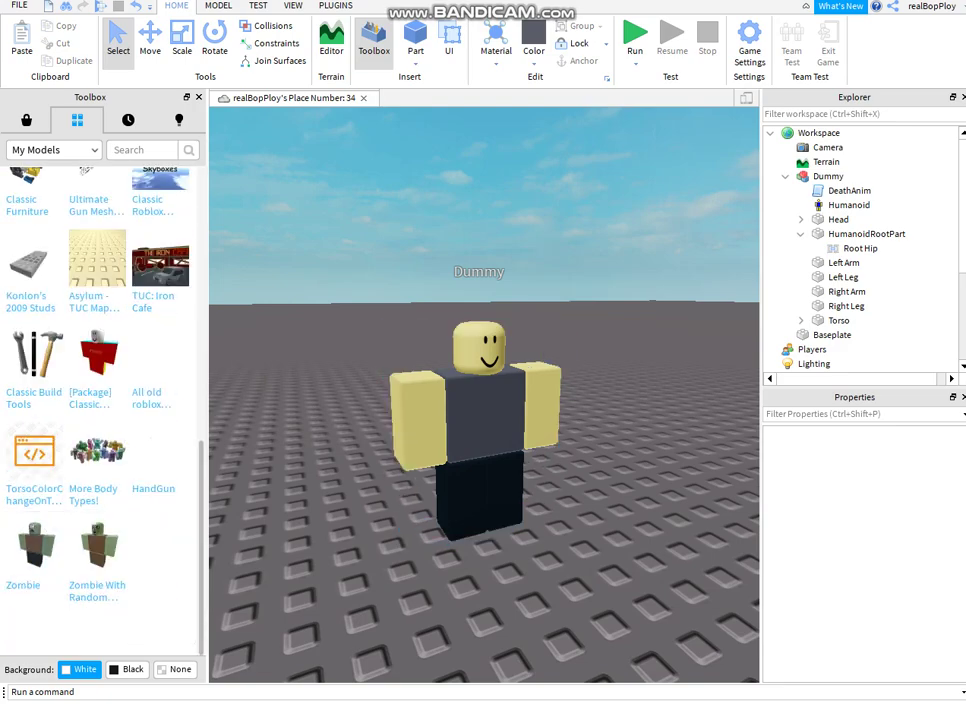
{"action": "left_click", "coordinate": [97, 550]}
{"action": "left_click", "coordinate": [786, 335]}
{"action": "scroll", "coordinate": [840, 265], "scroll_direction": "down", "scroll_amount": 6}
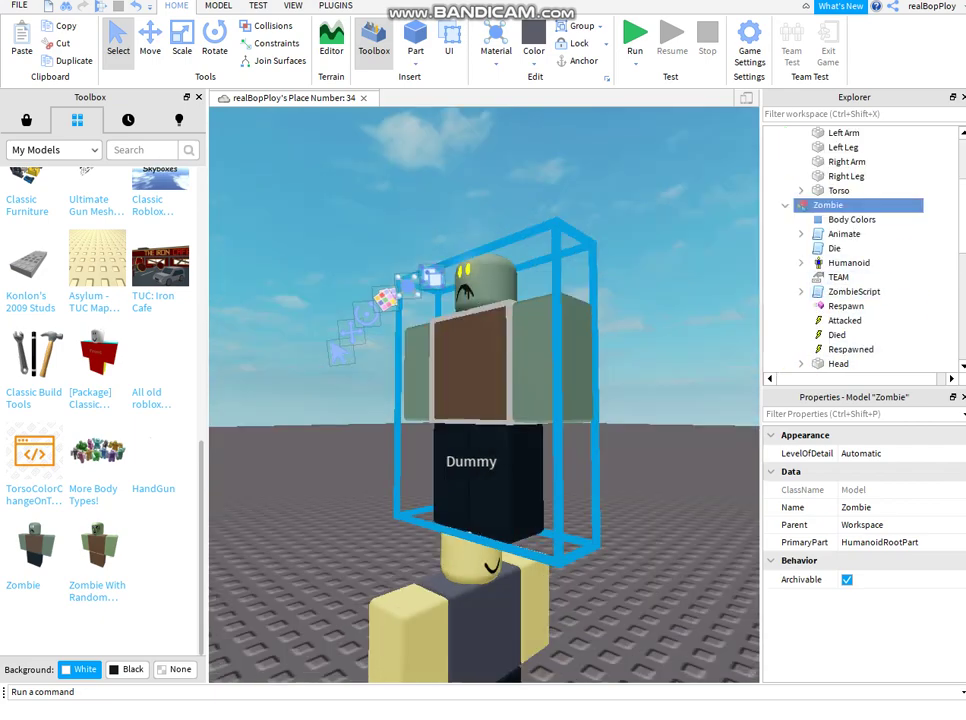
- Cut the Delete script out of the Zombie's HumanoidRootPart and remove the Zombie model
{"action": "left_click", "coordinate": [801, 248]}
{"action": "left_click", "coordinate": [843, 263]}
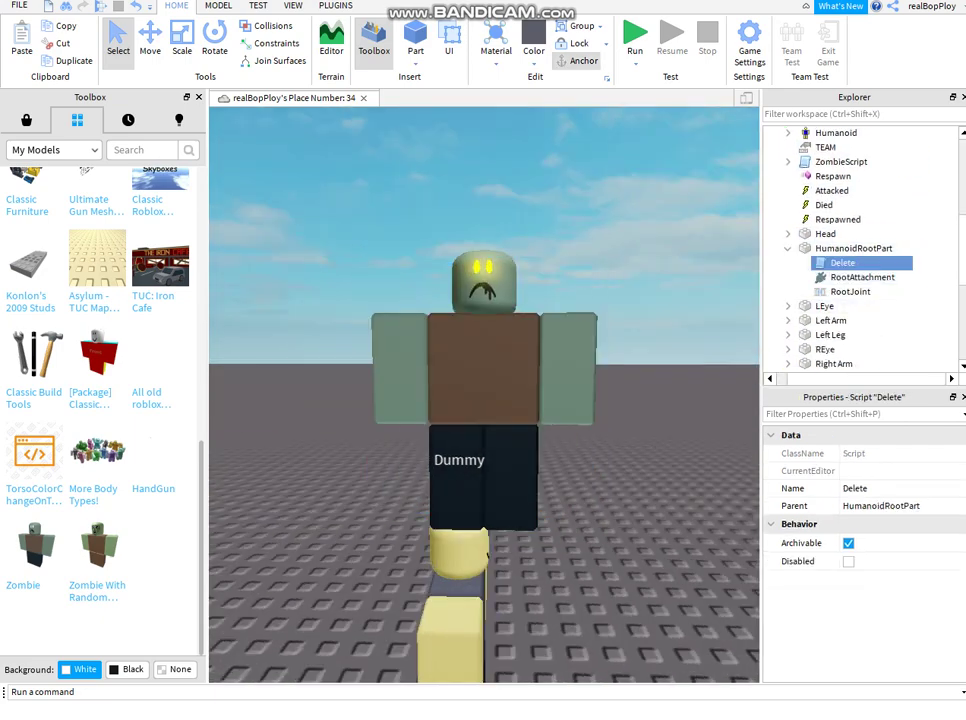
{"action": "key", "text": "Delete"}
{"action": "key", "text": "Delete"}
- Paste the Zombie's Delete script into the Dummy's HumanoidRootPart
{"action": "left_click", "coordinate": [452, 600]}
{"action": "key", "text": "f"}
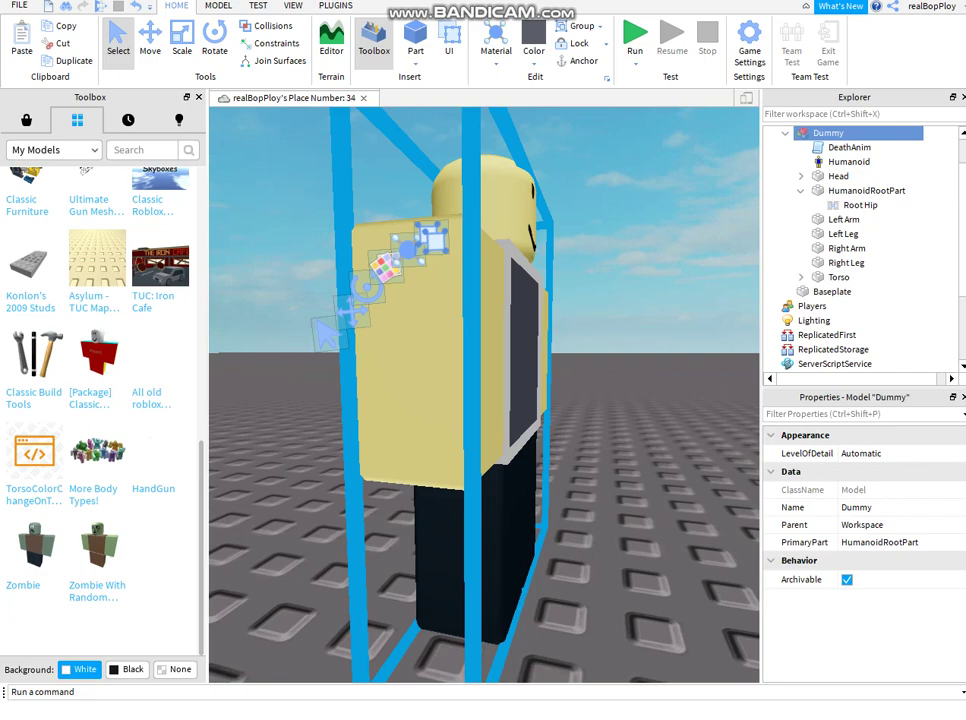
{"action": "right_click_drag", "start_coordinate": [452, 600], "coordinate": [400, 595]}
{"action": "left_click", "coordinate": [866, 191]}
{"action": "key", "text": "ctrl+shift+v"}
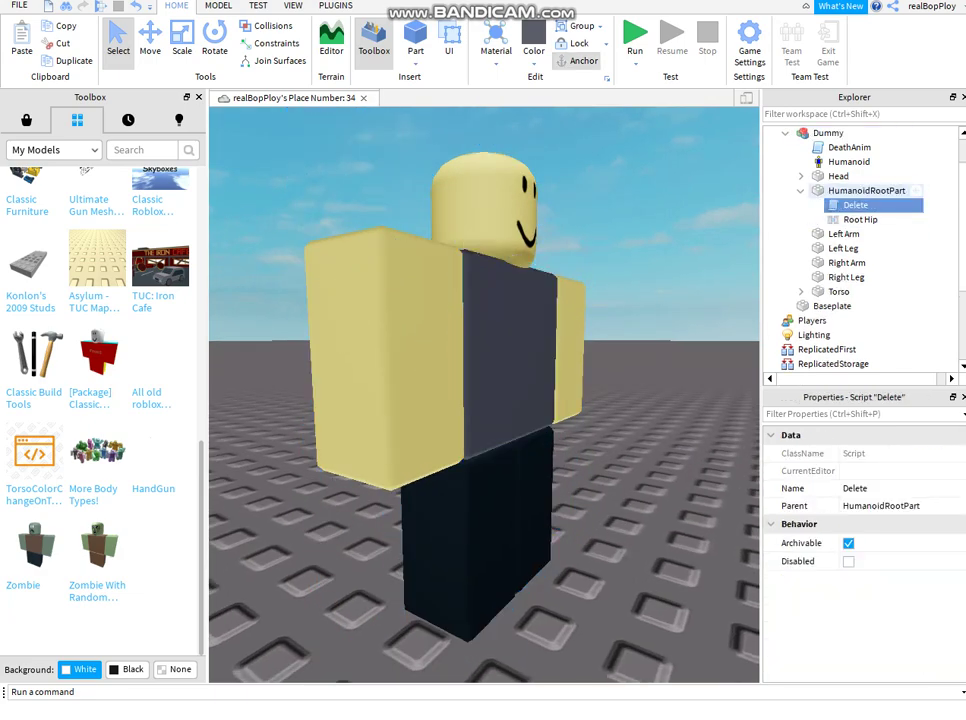
- In the pasted Delete script, add a .875-second wait line above script.Parent:remove() and close the script
{"action": "double_click", "coordinate": [856, 205]}
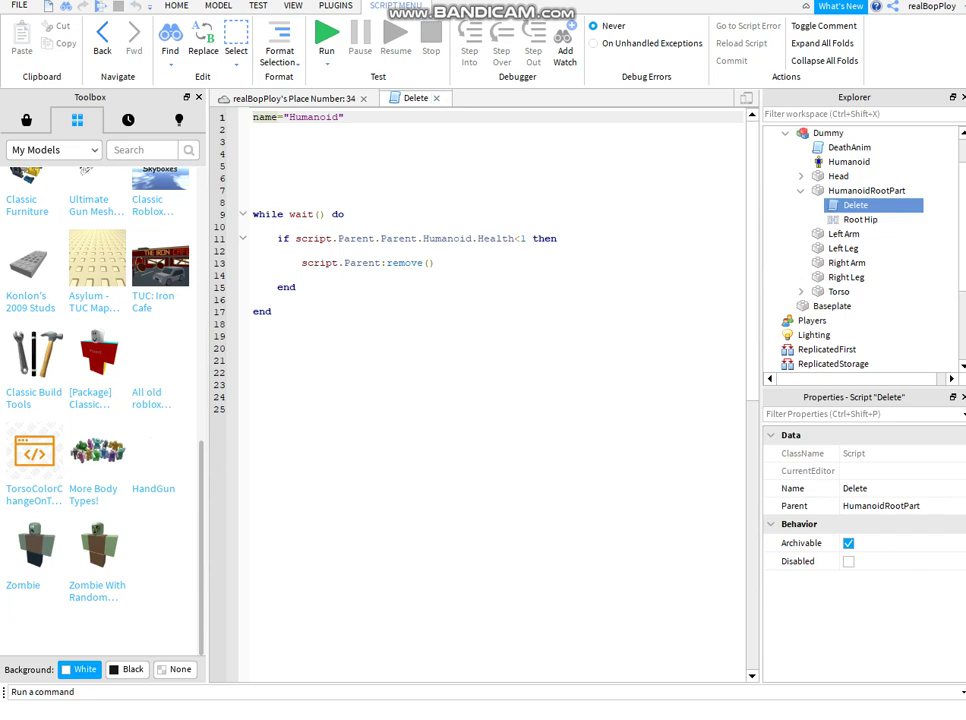
{"action": "left_click", "coordinate": [557, 239]}
{"action": "left_click", "coordinate": [557, 251]}
{"action": "key", "text": "Return"}
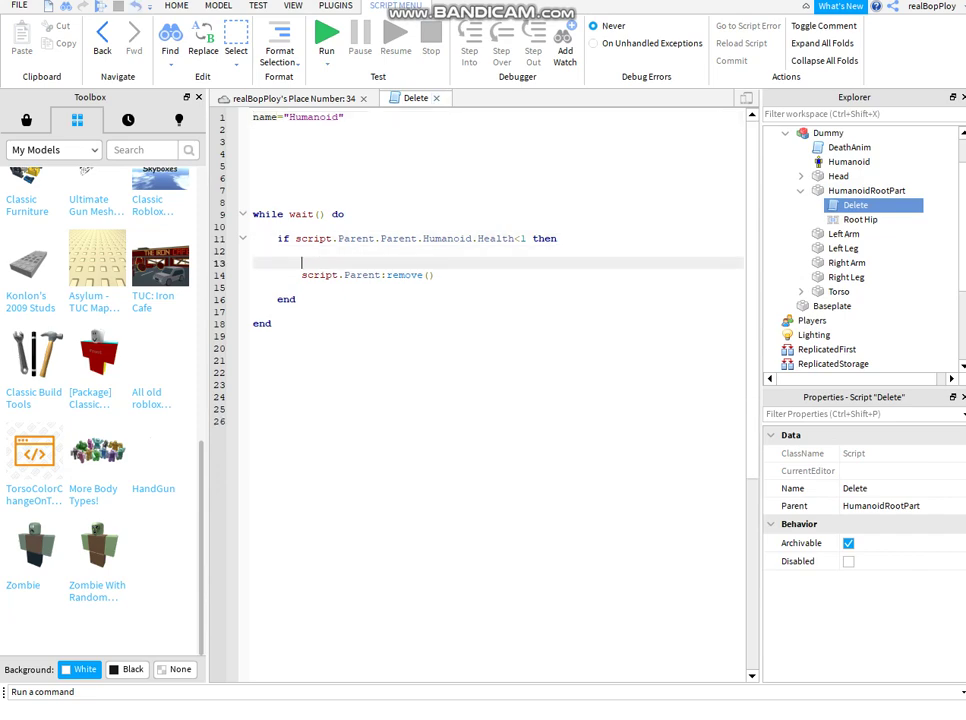
{"action": "type", "text": "wait().875"}
{"action": "left_click", "coordinate": [437, 98]}
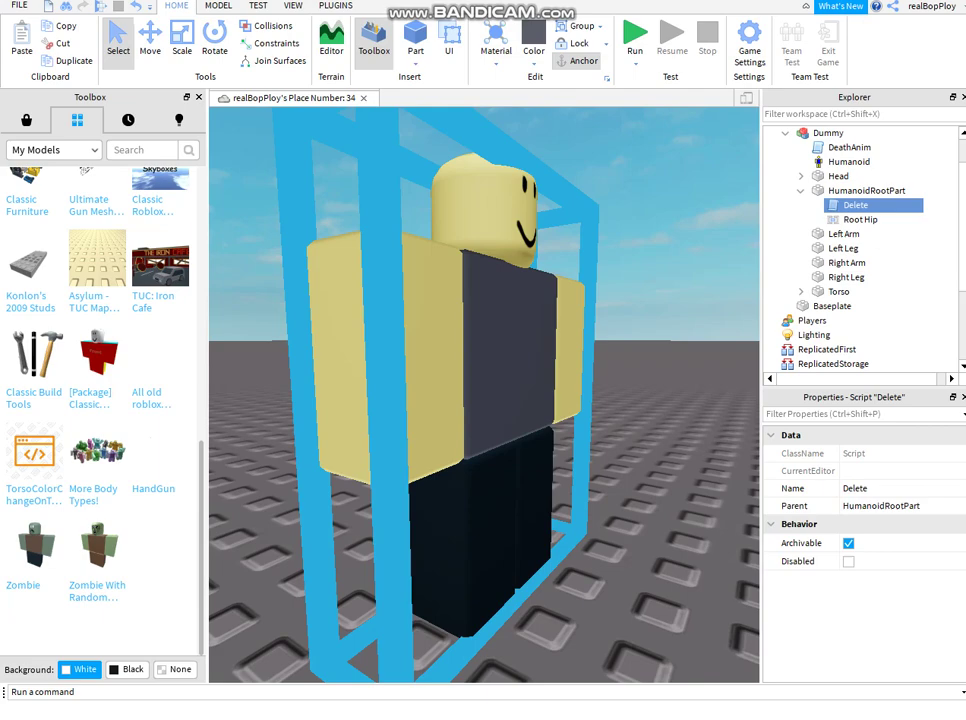
- Run the simulation and set the Dummy's Humanoid Health to 0 to test the death animation
{"action": "left_click", "coordinate": [620, 200]}
{"action": "scroll", "coordinate": [560, 300], "scroll_direction": "down", "scroll_amount": 4}
{"action": "right_click_drag", "start_coordinate": [560, 300], "coordinate": [590, 275]}
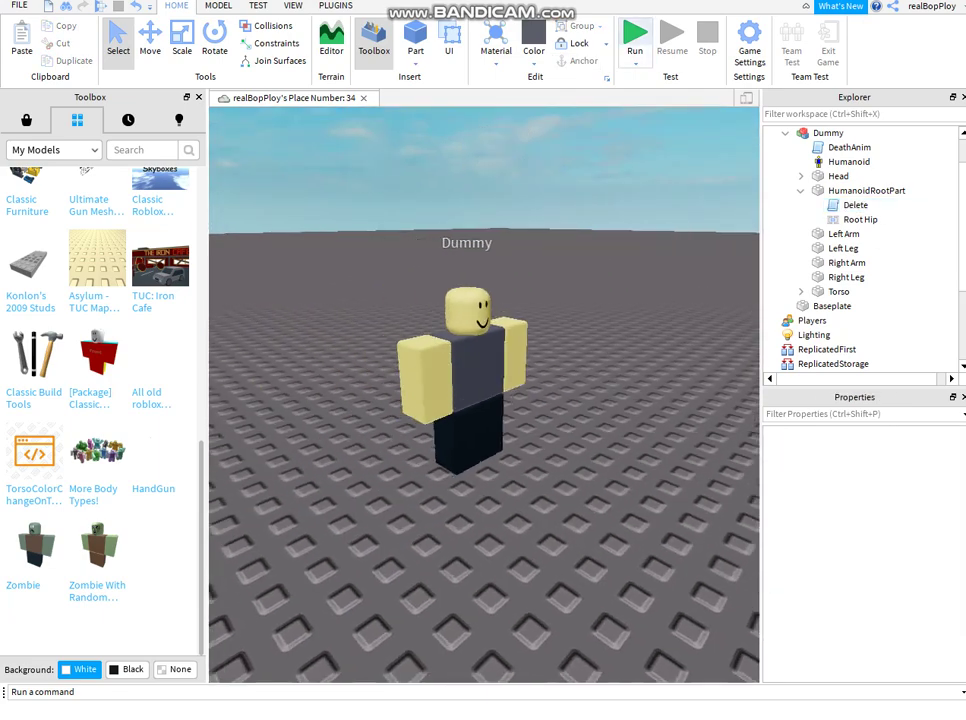
{"action": "left_click", "coordinate": [635, 35]}
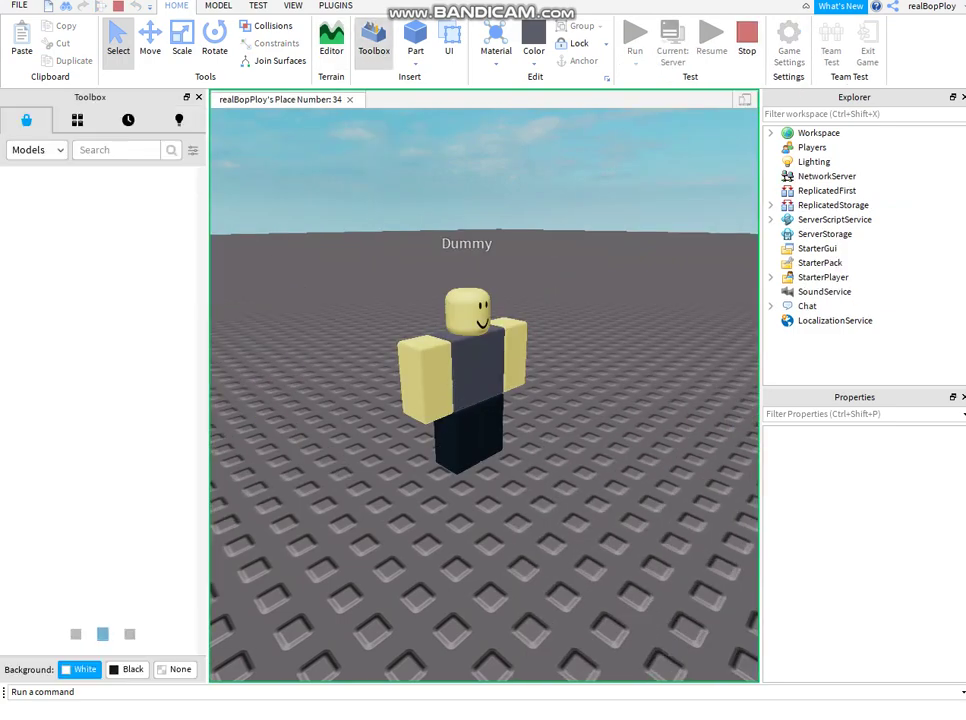
{"action": "left_click", "coordinate": [465, 380]}
{"action": "left_click", "coordinate": [785, 176]}
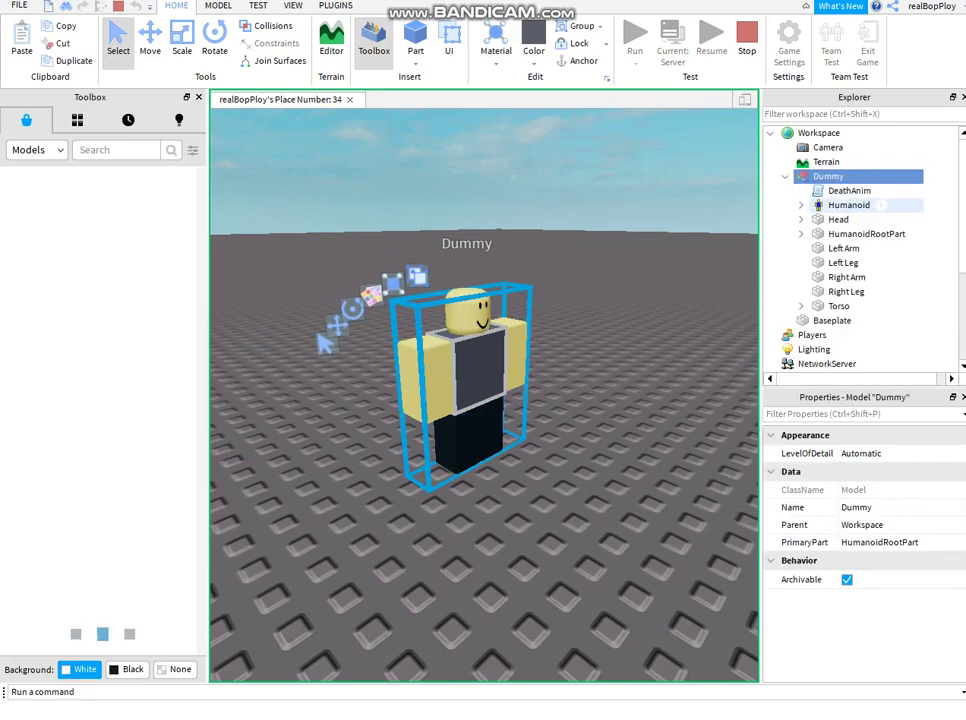
{"action": "left_click", "coordinate": [840, 219]}
{"action": "left_click", "coordinate": [849, 205]}
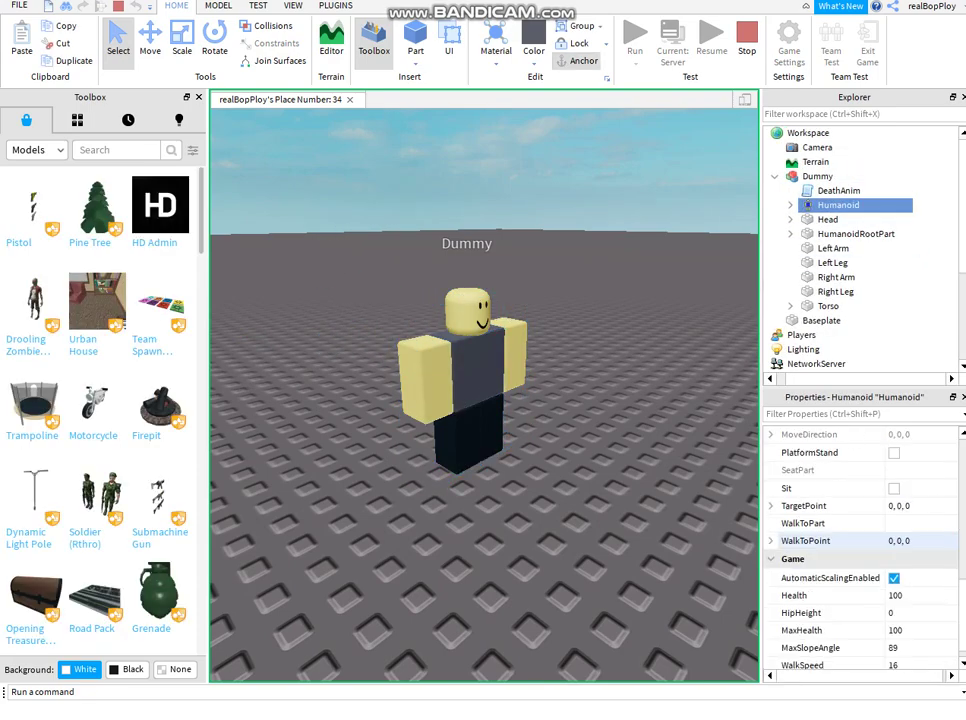
{"action": "scroll", "coordinate": [860, 500], "scroll_direction": "down", "scroll_amount": 1}
{"action": "left_click", "coordinate": [915, 578]}
{"action": "type", "text": "0"}
{"action": "key", "text": "Return"}
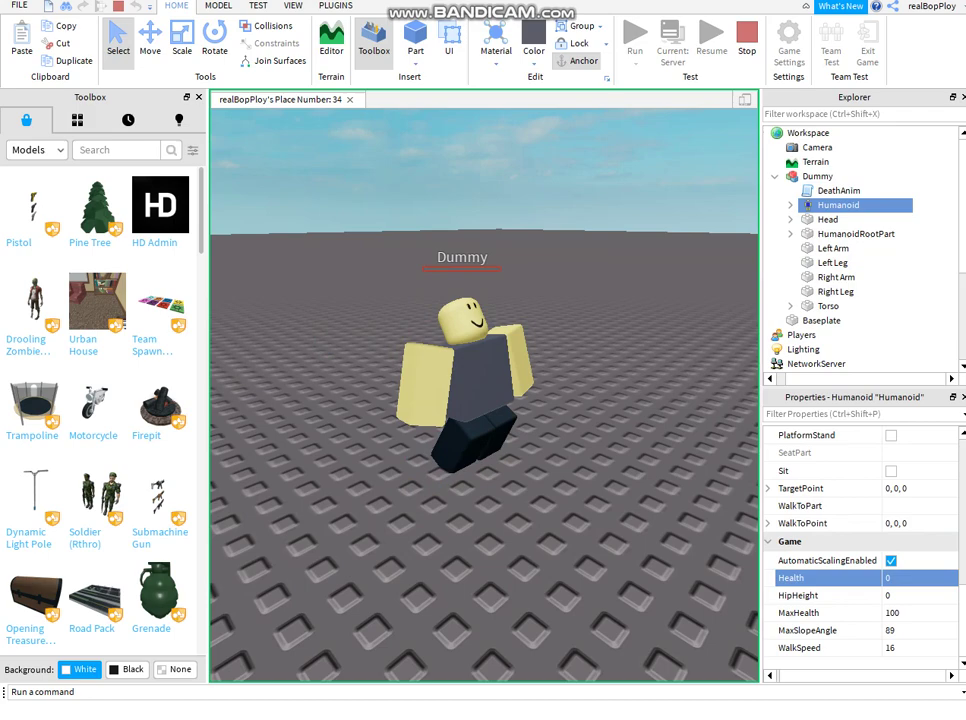
- Examine the fallen Dummy, move it across the baseplate to test its joints, and stop the simulation
{"action": "left_click", "coordinate": [578, 482]}
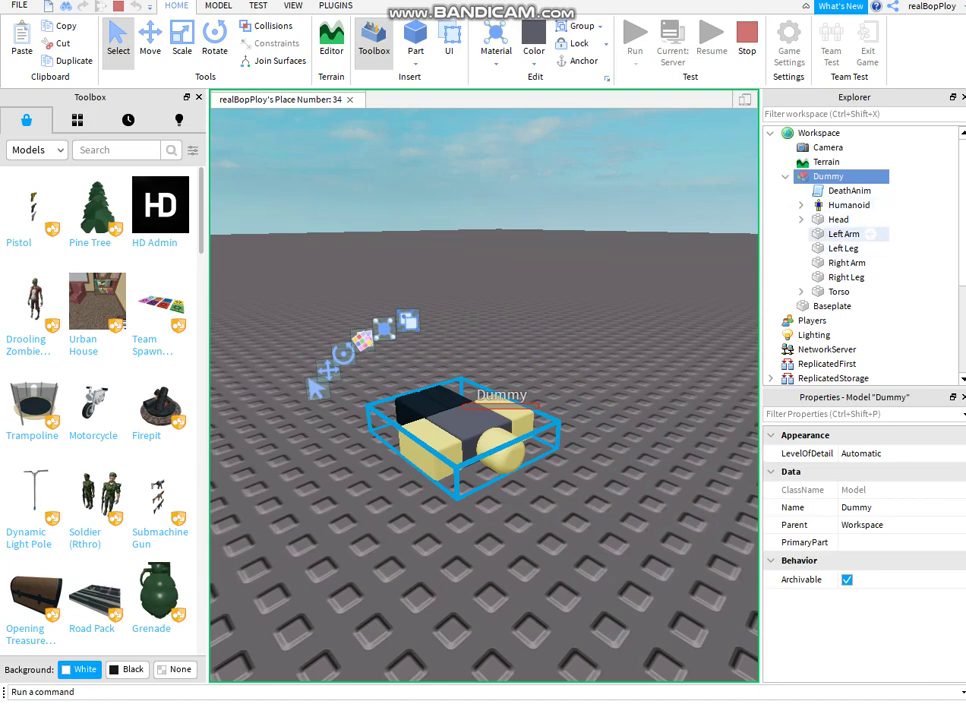
{"action": "left_click", "coordinate": [640, 340]}
{"action": "left_click", "coordinate": [484, 430]}
{"action": "left_click_drag", "start_coordinate": [484, 430], "coordinate": [445, 375]}
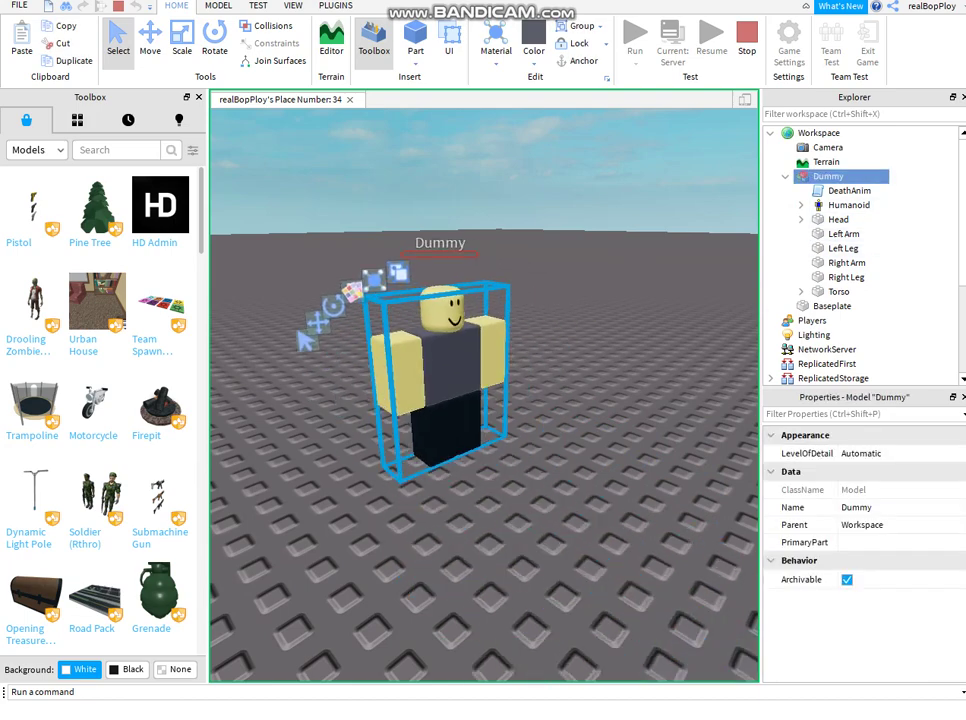
{"action": "left_click", "coordinate": [580, 375]}
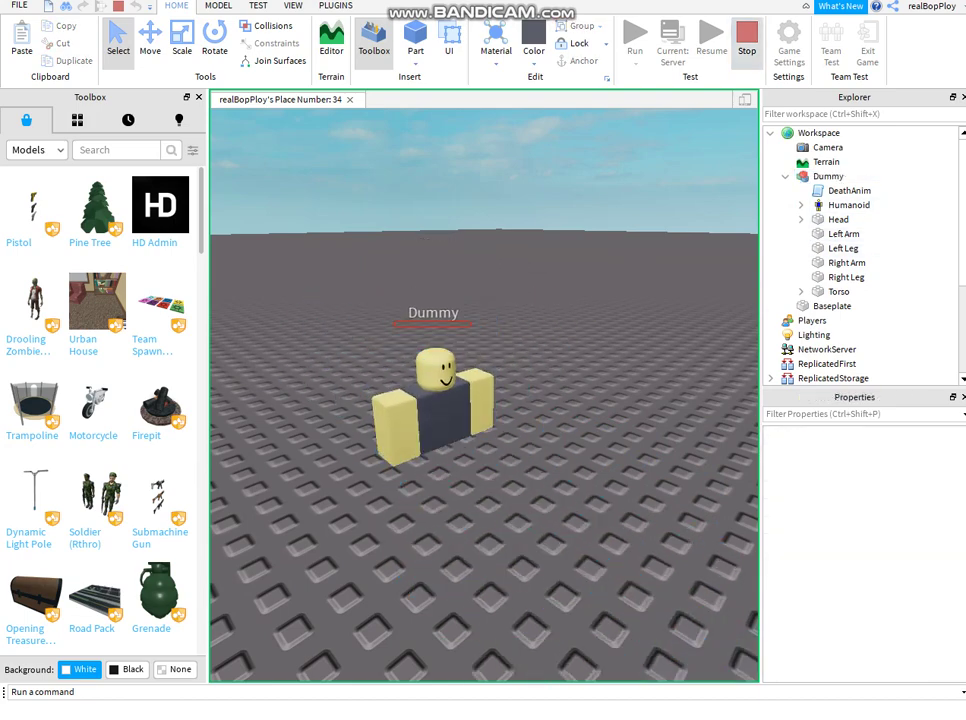
{"action": "left_click", "coordinate": [747, 42]}
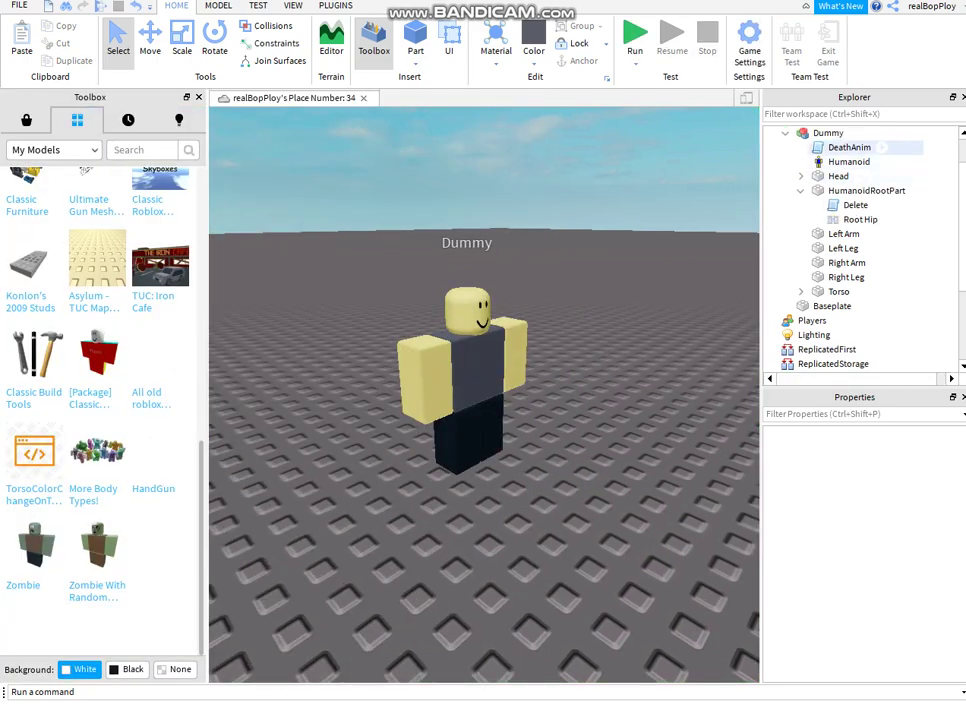
- Open the Dummy's DeathAnim script, review its code, and close it
{"action": "double_click", "coordinate": [870, 147]}
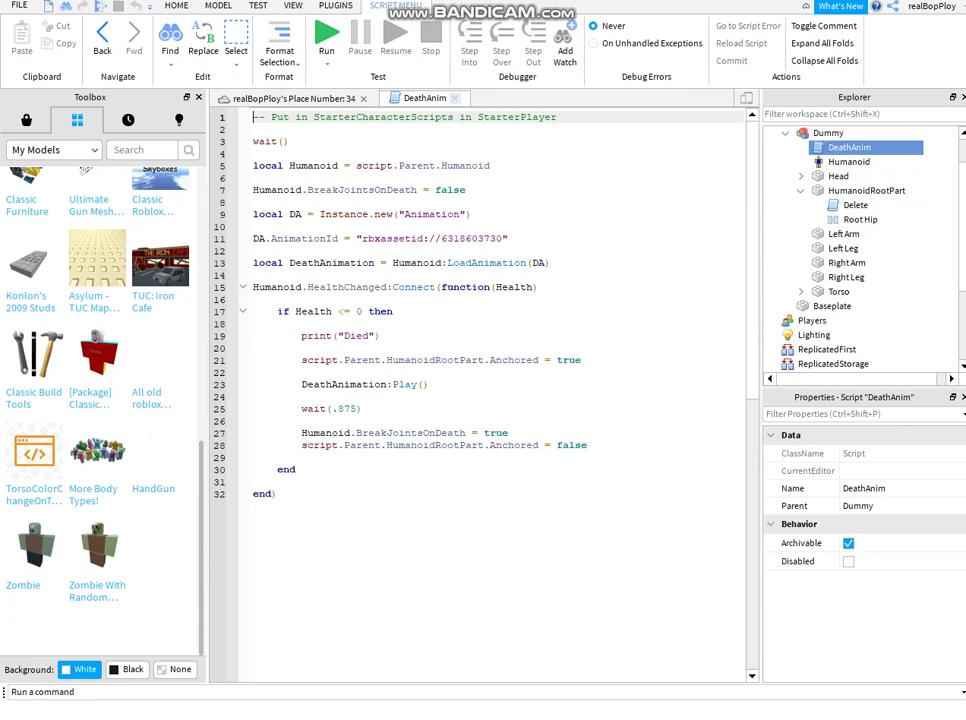
{"action": "left_click", "coordinate": [455, 98]}
{"action": "left_click", "coordinate": [580, 375]}
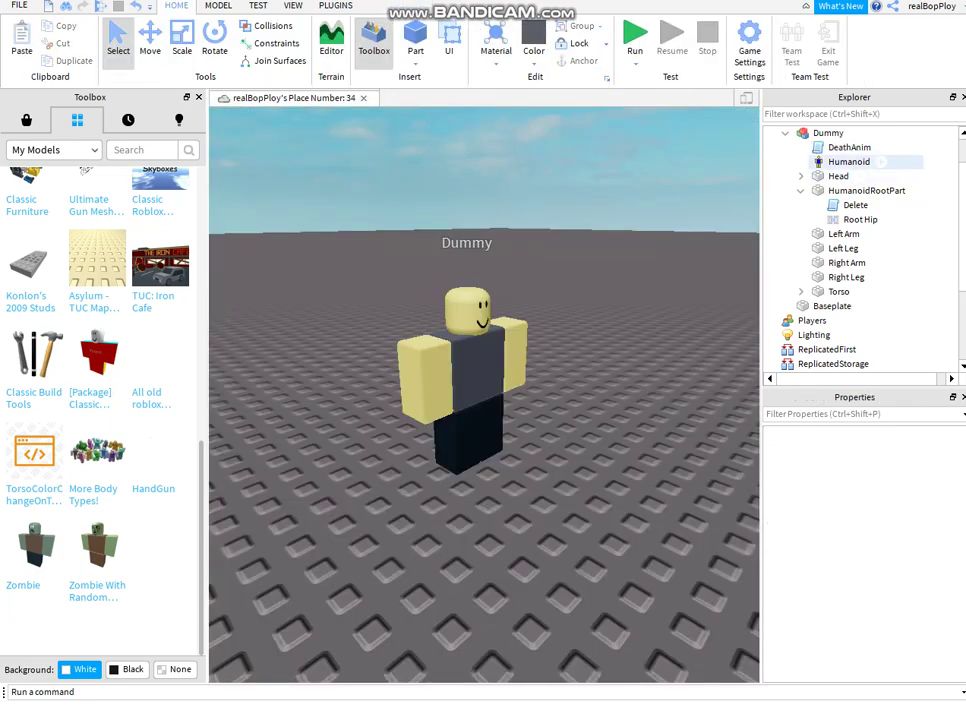
- Cut the DeathAnim script from the Dummy and delete the Dummy from the workspace
{"action": "left_click", "coordinate": [848, 162]}
{"action": "left_click", "coordinate": [848, 148]}
{"action": "left_click", "coordinate": [620, 370]}
{"action": "right_click_drag", "start_coordinate": [620, 370], "coordinate": [570, 342]}
{"action": "left_click", "coordinate": [848, 148]}
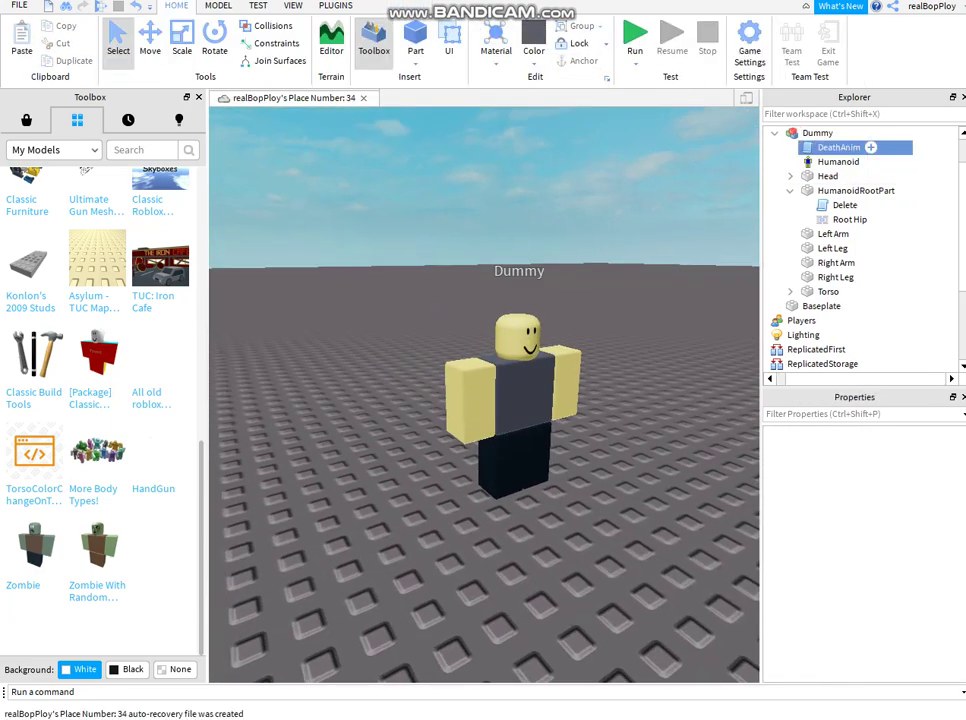
{"action": "key", "text": "ctrl+x"}
{"action": "left_click", "coordinate": [500, 408]}
{"action": "key", "text": "Delete"}
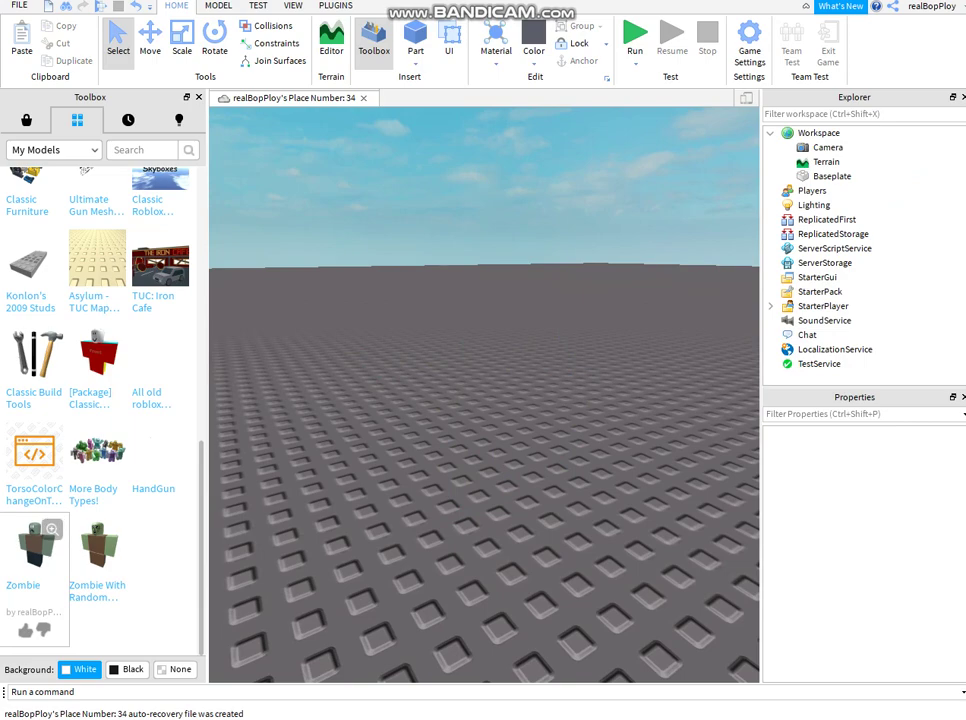
- Insert the Zombie model from My Models and paste the DeathAnim script into it
{"action": "left_click_drag", "start_coordinate": [35, 550], "coordinate": [345, 320]}
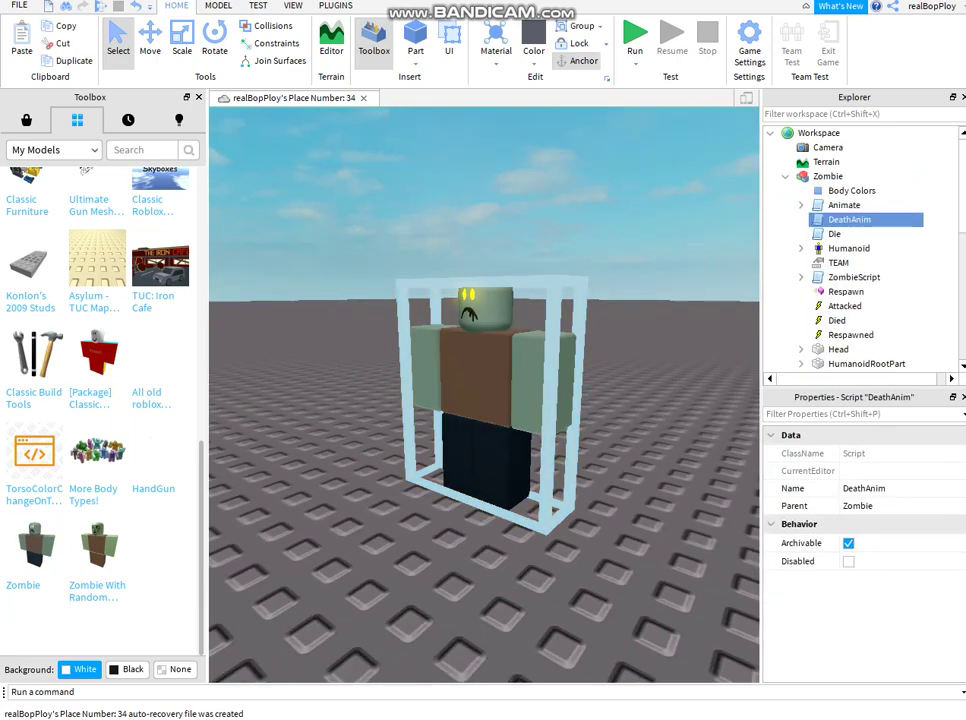
{"action": "left_click", "coordinate": [485, 385]}
{"action": "right_click_drag", "start_coordinate": [485, 385], "coordinate": [590, 360]}
{"action": "scroll", "coordinate": [590, 360], "scroll_direction": "down", "scroll_amount": 3}
{"action": "left_click", "coordinate": [590, 360]}
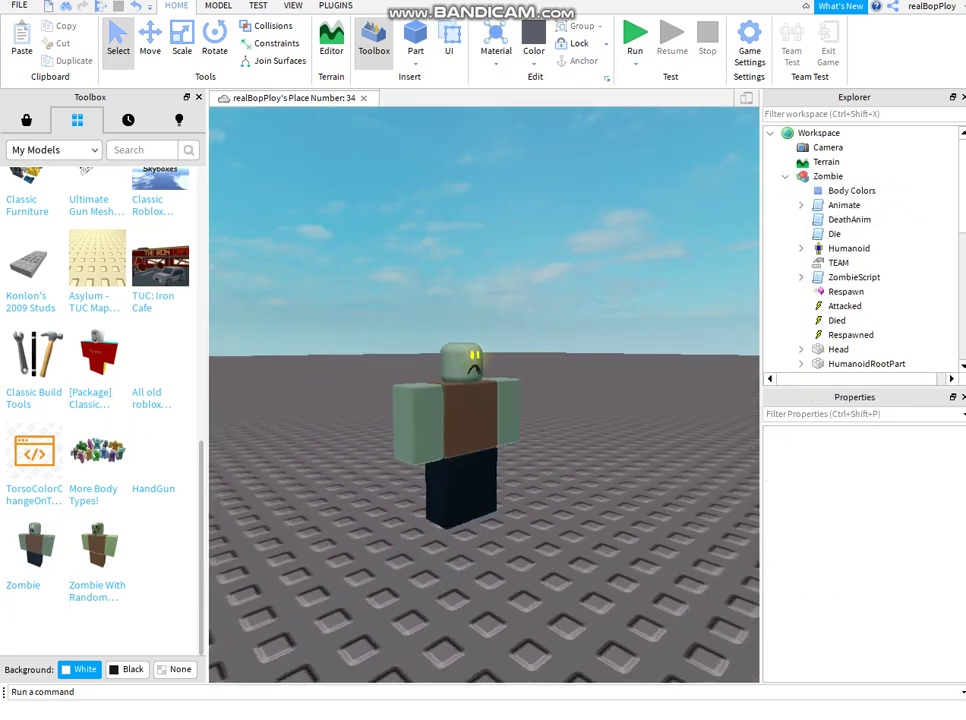
- Delete TEAM, ZombieScript, Respawn, Attacked, Died and Respawned from the Zombie model
{"action": "left_click", "coordinate": [850, 334]}
{"action": "left_click", "coordinate": [855, 277], "text": "shift"}
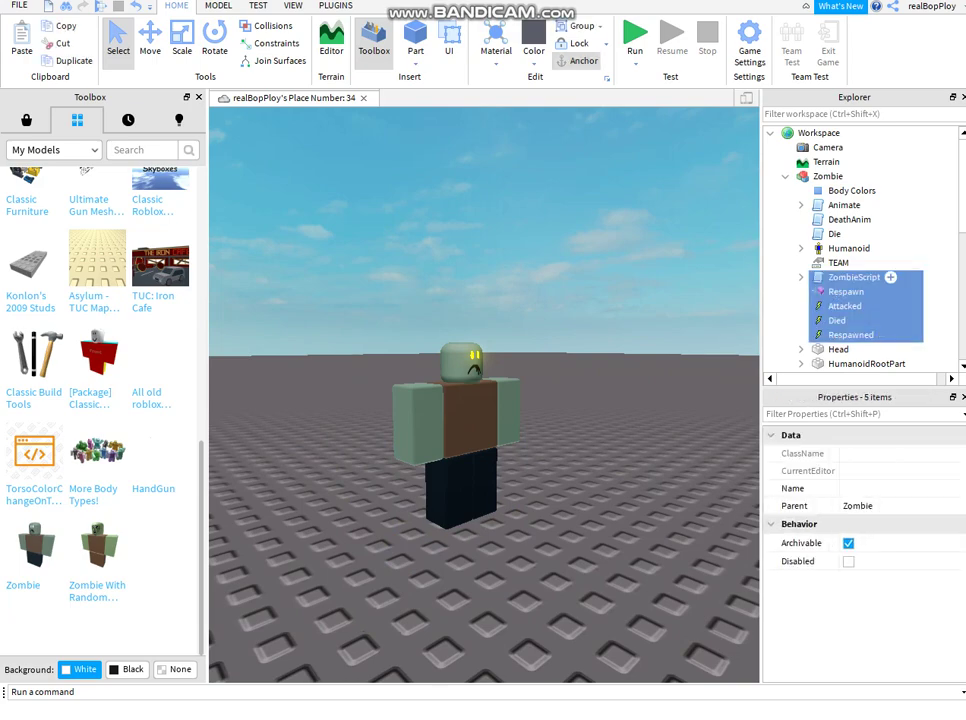
{"action": "left_click", "coordinate": [840, 263], "text": "shift"}
{"action": "scroll", "coordinate": [840, 263], "scroll_direction": "down", "scroll_amount": 2}
{"action": "key", "text": "Delete"}
{"action": "scroll", "coordinate": [840, 270], "scroll_direction": "down", "scroll_amount": 4}
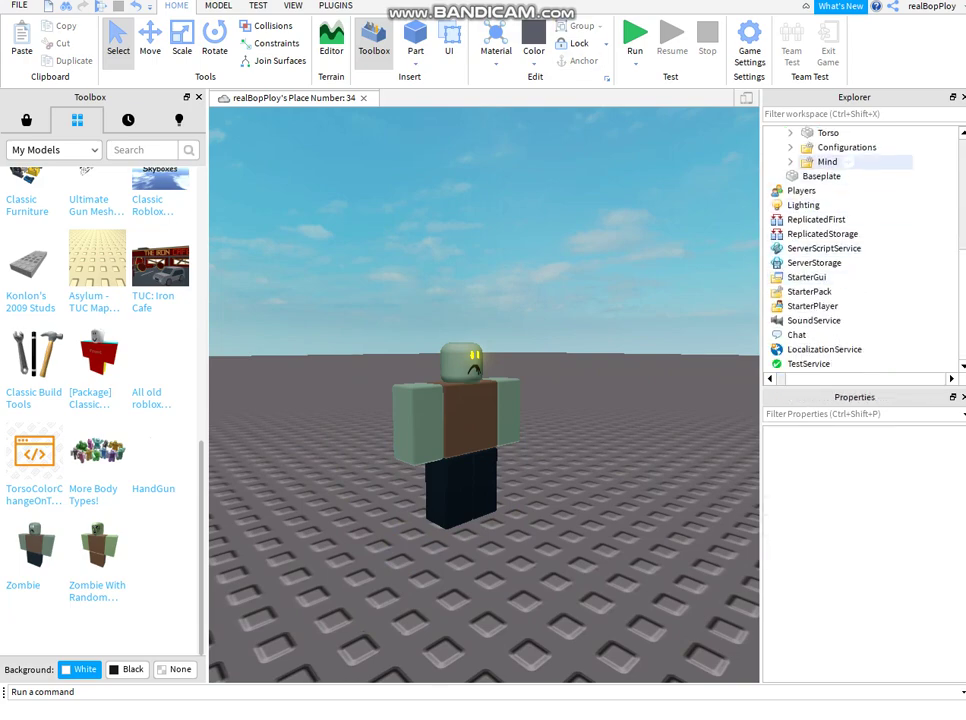
- Delete the Mind and Configurations folders from the Zombie model
{"action": "left_click", "coordinate": [845, 161]}
{"action": "key", "text": "Delete"}
{"action": "left_click", "coordinate": [845, 161]}
{"action": "key", "text": "Delete"}
{"action": "scroll", "coordinate": [845, 161], "scroll_direction": "up", "scroll_amount": 5}
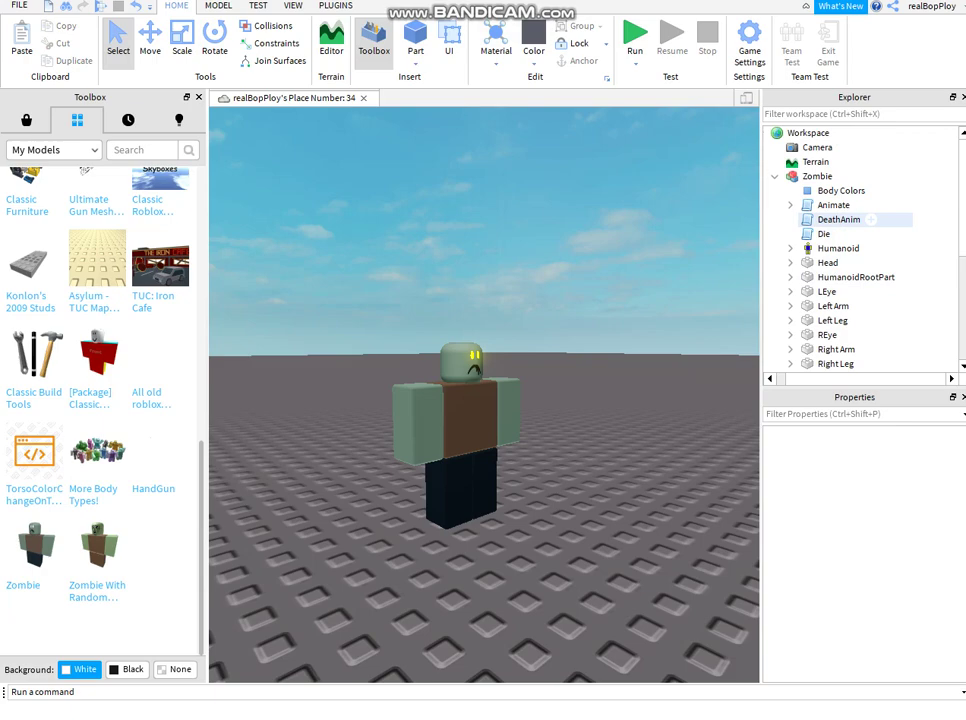
- Open the Zombie's Die script for a brief check, close it and delete the script from the model
{"action": "double_click", "coordinate": [824, 233]}
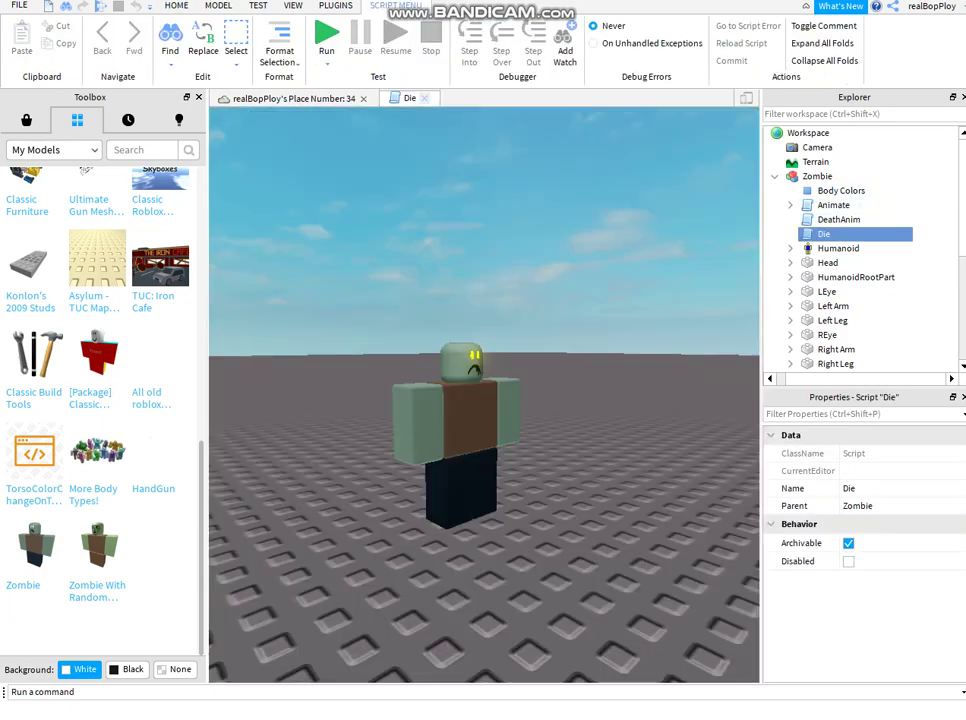
{"action": "left_click", "coordinate": [425, 98]}
{"action": "key", "text": "Delete"}
- Run the simulation and set the Health of the Zombie's Humanoid to 0
{"action": "right_click_drag", "start_coordinate": [560, 300], "coordinate": [520, 285]}
{"action": "key", "text": "w"}
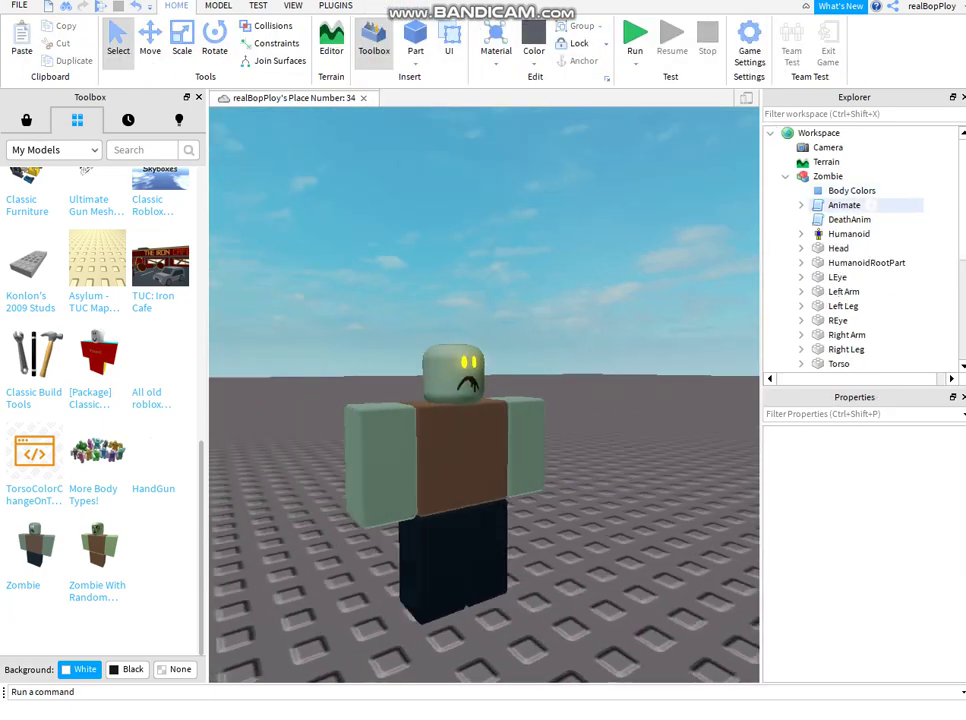
{"action": "left_click", "coordinate": [635, 35]}
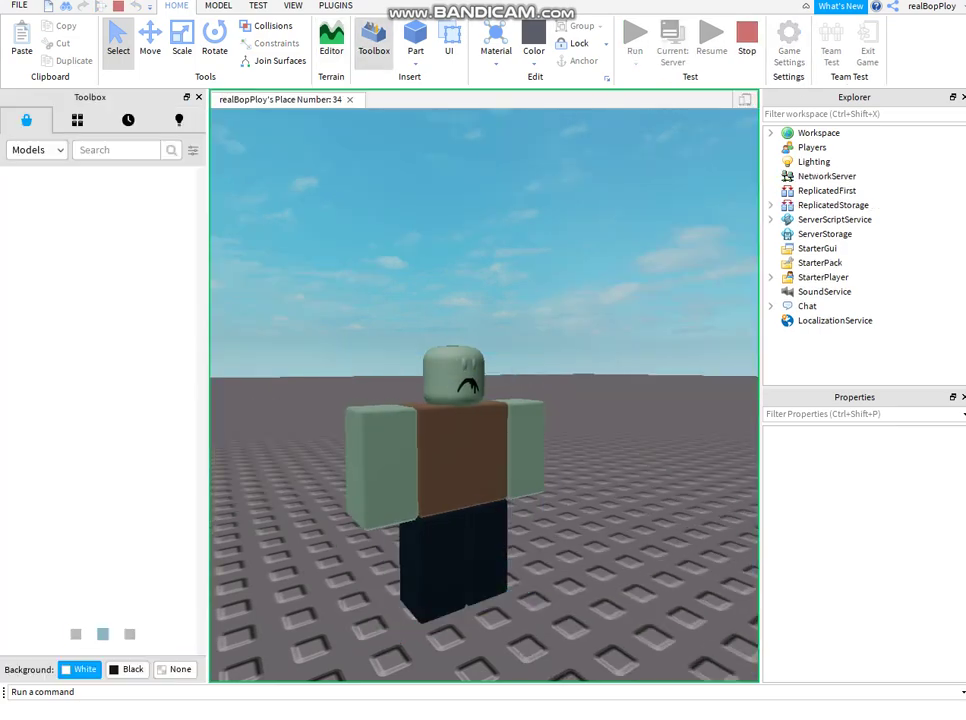
{"action": "left_click", "coordinate": [455, 455]}
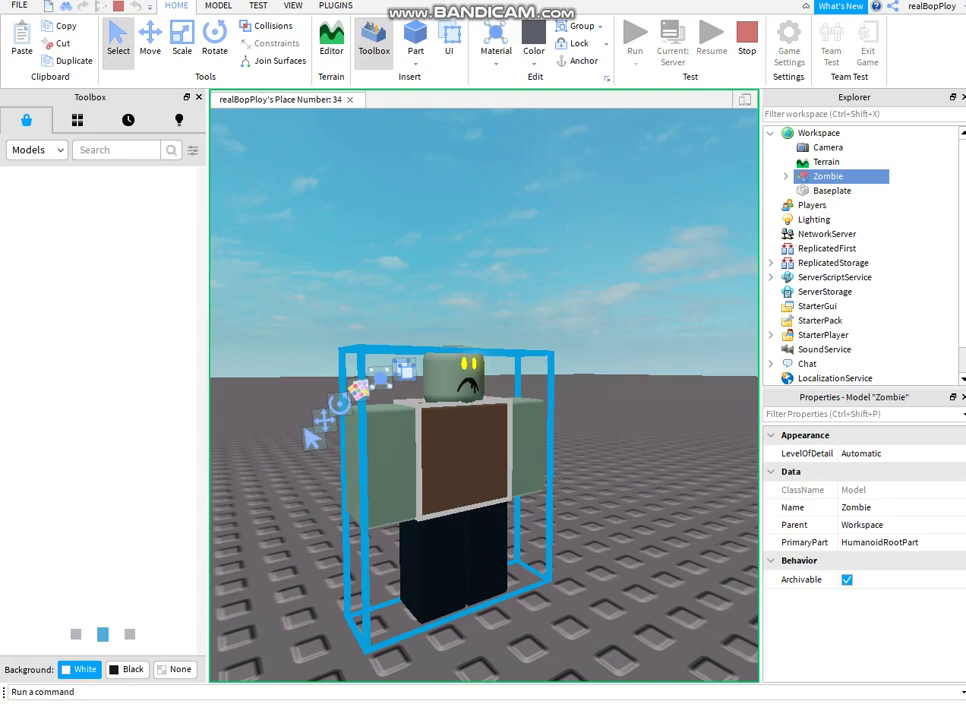
{"action": "left_click", "coordinate": [785, 176]}
{"action": "left_click", "coordinate": [880, 233]}
{"action": "scroll", "coordinate": [860, 540], "scroll_direction": "down", "scroll_amount": 3}
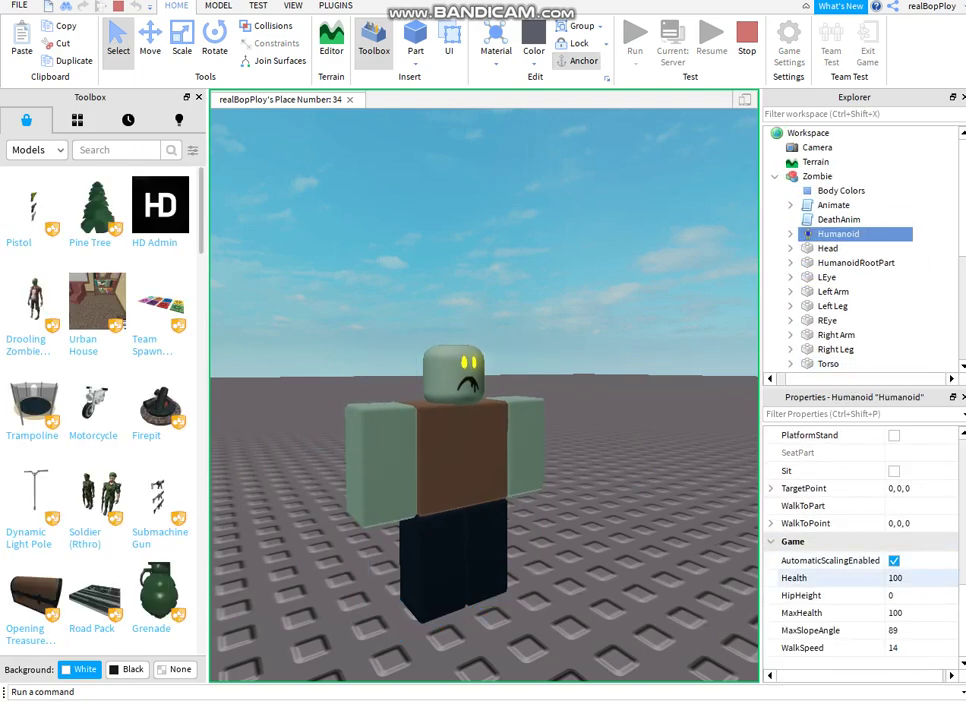
{"action": "left_click", "coordinate": [900, 577]}
{"action": "type", "text": "0"}
- Examine the dead Zombie from several angles to check its death pose and loose limbs
{"action": "left_click", "coordinate": [640, 440]}
{"action": "right_click_drag", "start_coordinate": [600, 430], "coordinate": [470, 620]}
{"action": "right_click_drag", "start_coordinate": [470, 430], "coordinate": [560, 220]}
{"action": "left_click", "coordinate": [520, 310]}
{"action": "left_click_drag", "start_coordinate": [325, 310], "coordinate": [430, 300]}
{"action": "left_click", "coordinate": [560, 340]}
{"action": "right_click_drag", "start_coordinate": [560, 340], "coordinate": [500, 500]}
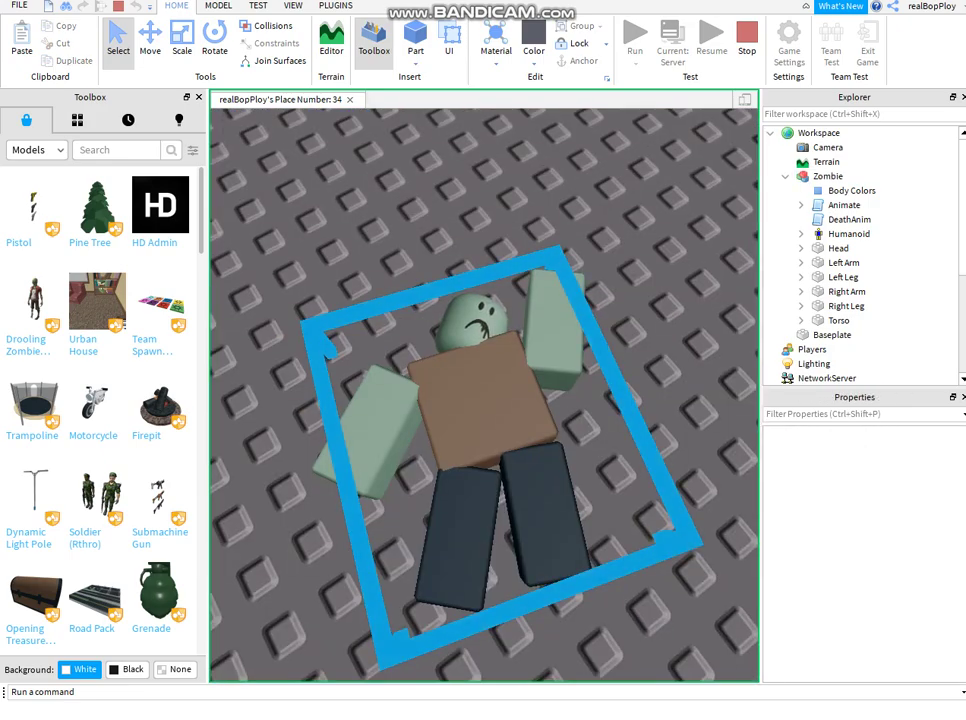
{"action": "right_click_drag", "start_coordinate": [500, 450], "coordinate": [475, 375]}
{"action": "key", "text": "w"}
{"action": "key", "text": "s"}
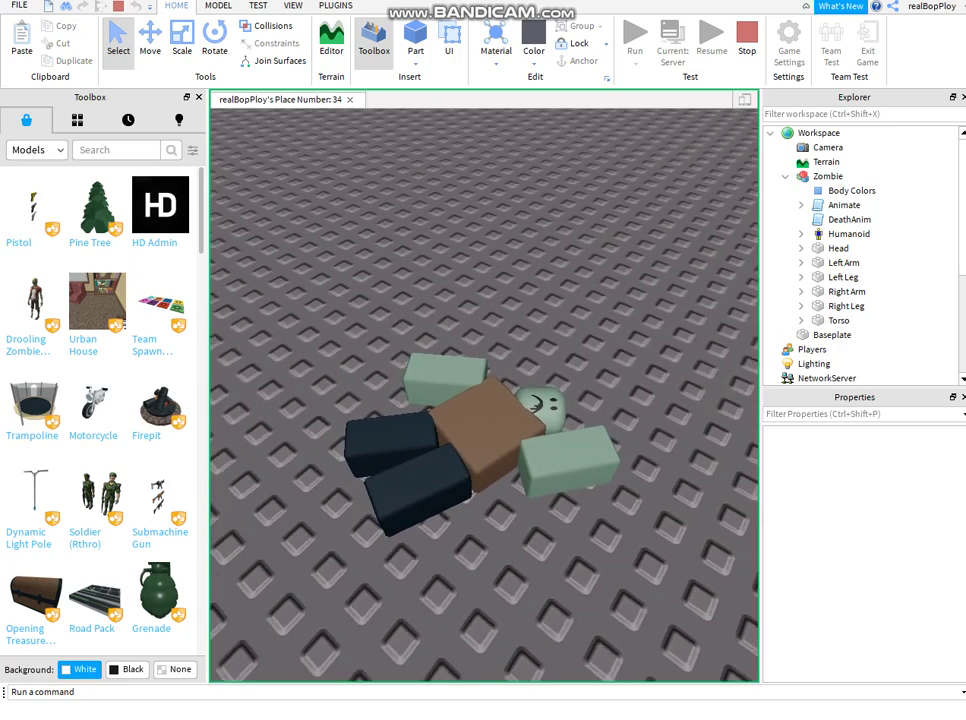
{"action": "key", "text": "s"}
{"action": "key", "text": "w"}
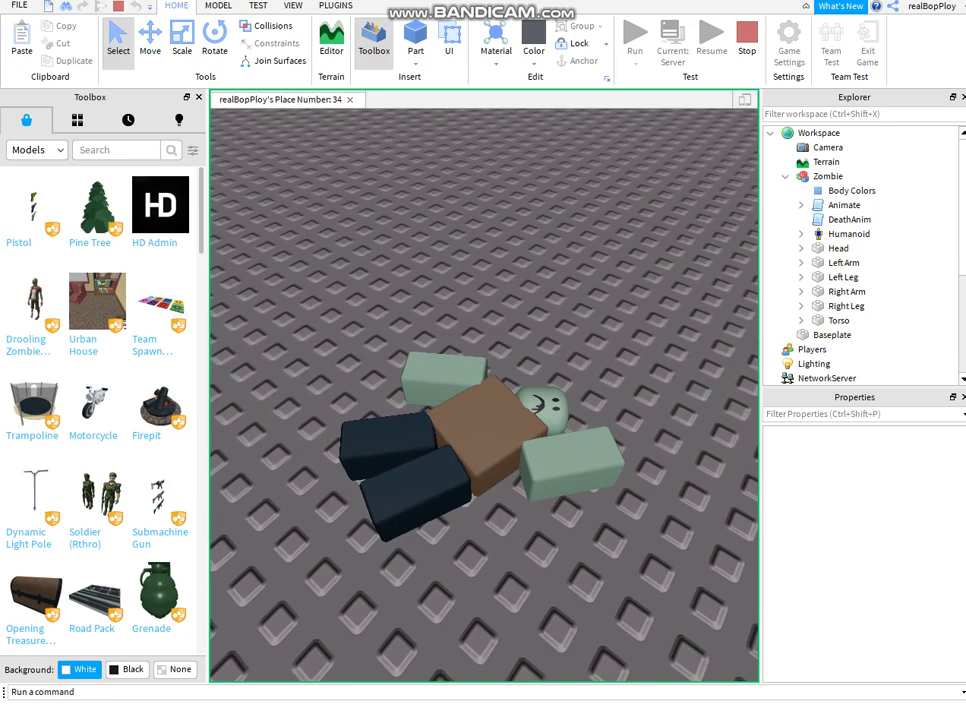
- Move the dead Zombie across the baseplate in the running simulation, deselect it and check how its body parts lie
{"action": "left_click_drag", "start_coordinate": [488, 435], "coordinate": [465, 495]}
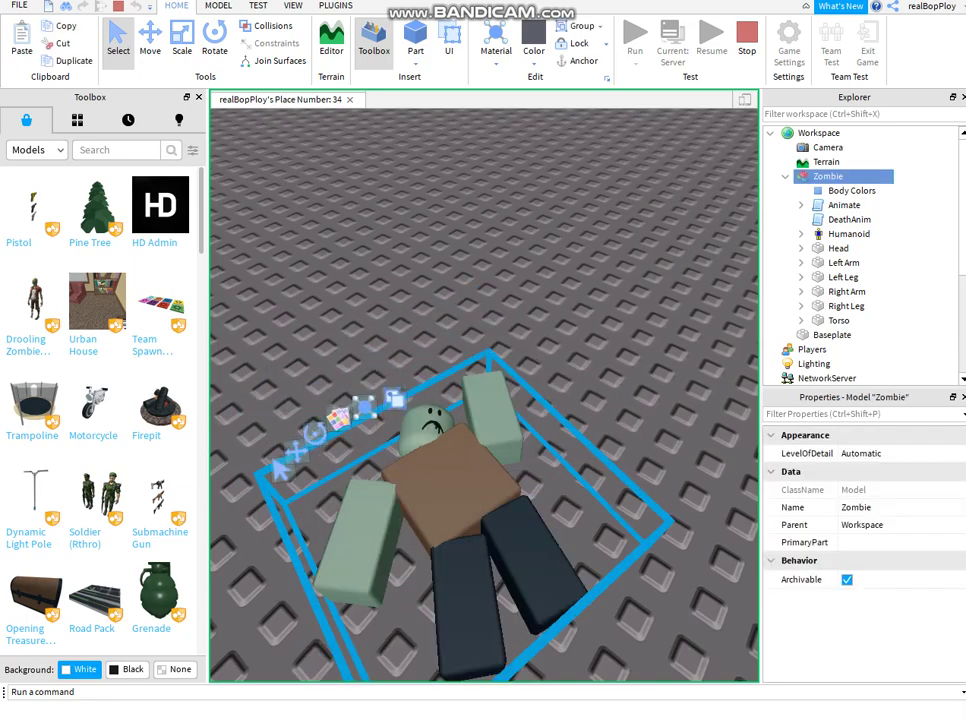
{"action": "right_click_drag", "start_coordinate": [465, 495], "coordinate": [510, 500]}
{"action": "left_click", "coordinate": [640, 400]}
{"action": "key", "text": "w"}
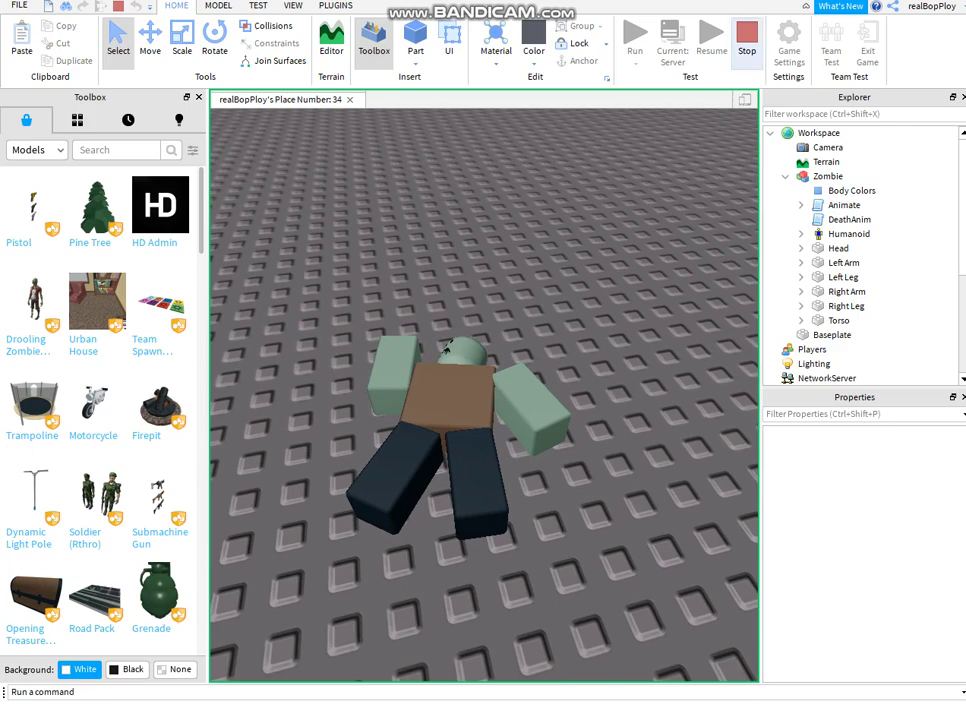